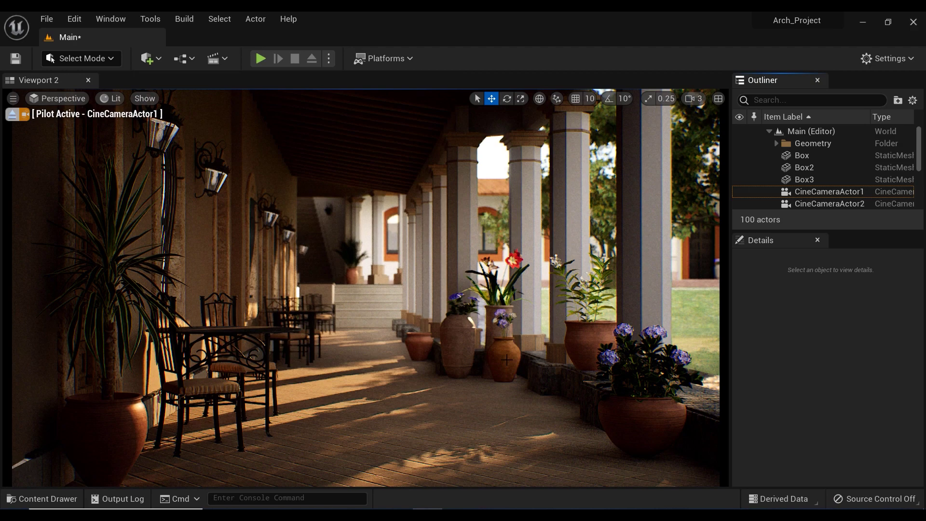
Shift the piloted CineCameraActor1 shot along the porch so it takes in more of the courtyard lawn.
{"action": "middle_click_drag", "start_coordinate": [490, 342], "coordinate": [590, 315]}
{"action": "right_click_drag", "start_coordinate": [365, 292], "coordinate": [364, 292]}
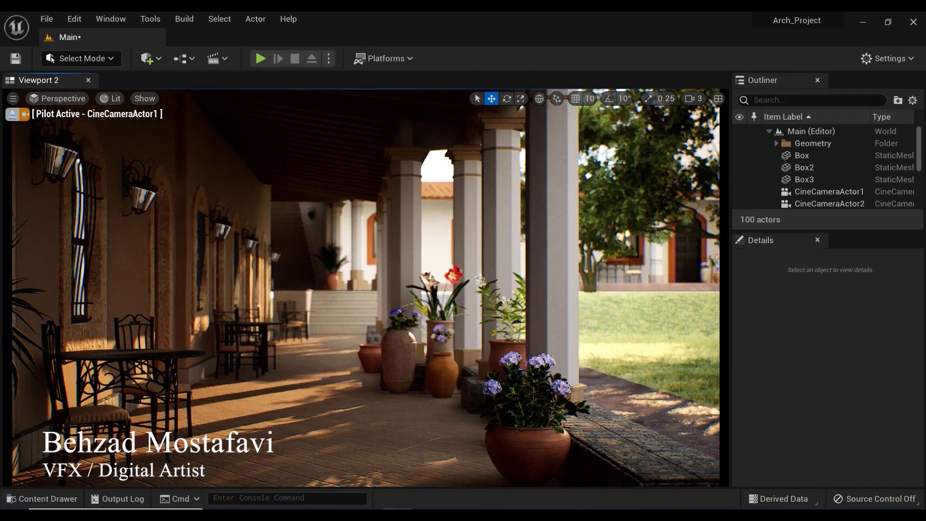
Pilot CineCameraActor2 and slide its shot slightly sideways past the foreground flowers and column.
{"action": "left_click", "coordinate": [843, 204]}
{"action": "right_click", "coordinate": [843, 204]}
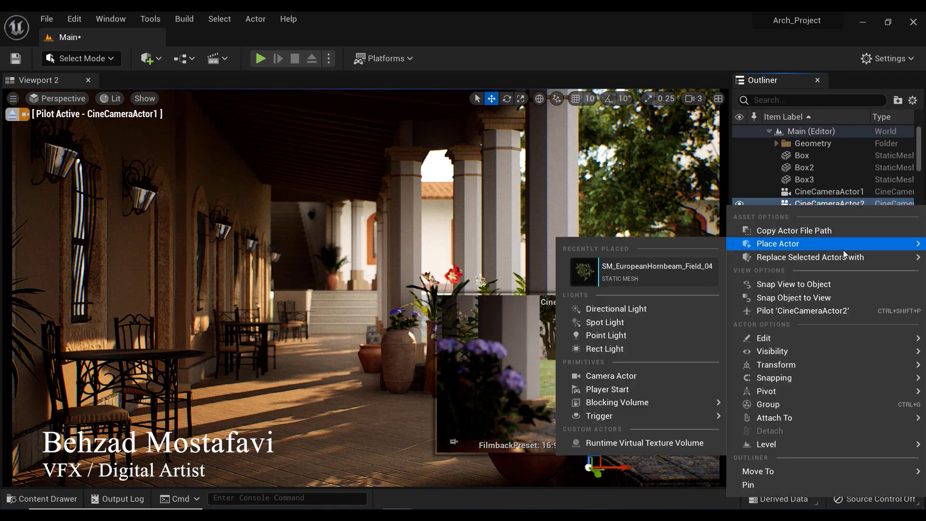
{"action": "mouse_move", "coordinate": [843, 257]}
{"action": "left_click", "coordinate": [808, 310]}
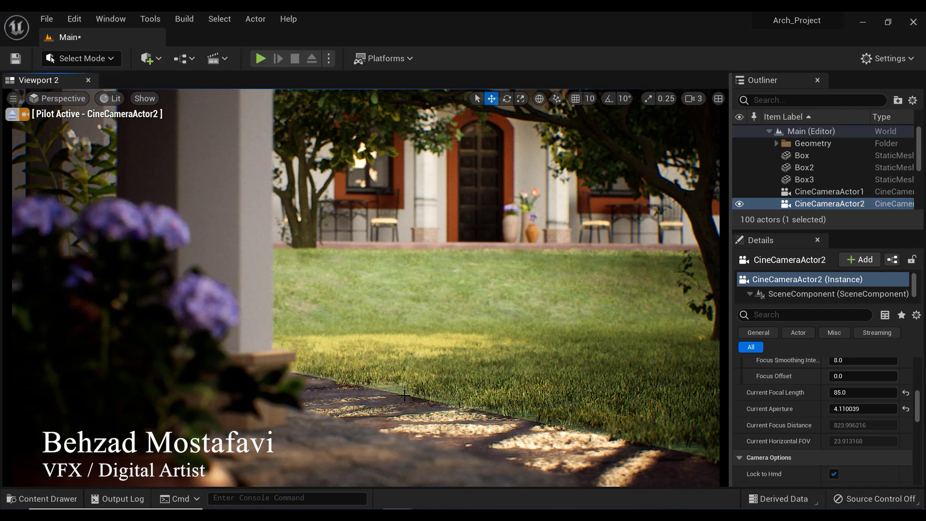
{"action": "mouse_move", "coordinate": [404, 396]}
{"action": "middle_mouse_down"}
{"action": "mouse_move", "coordinate": [425, 407]}
{"action": "mouse_move", "coordinate": [412, 395]}
{"action": "middle_mouse_up"}
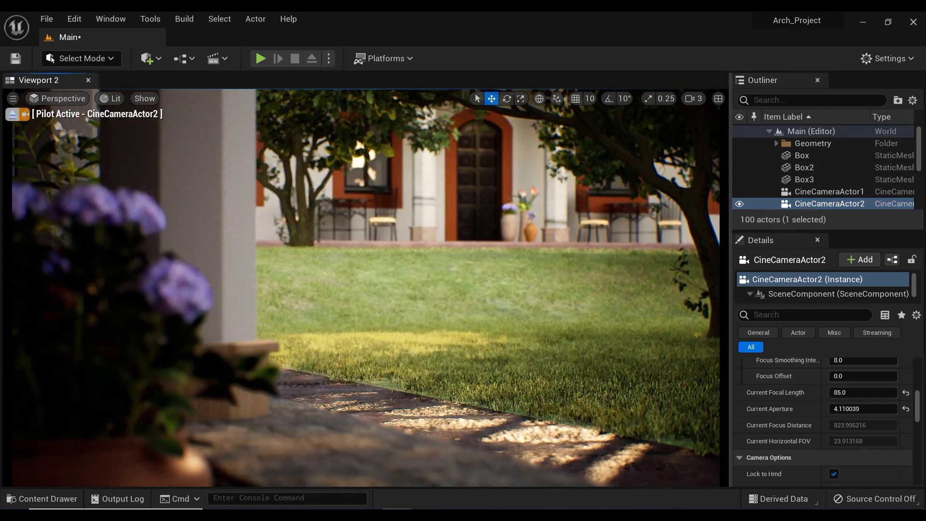
{"action": "key", "text": "d"}
{"action": "right_click_drag", "start_coordinate": [404, 396], "coordinate": [404, 396]}
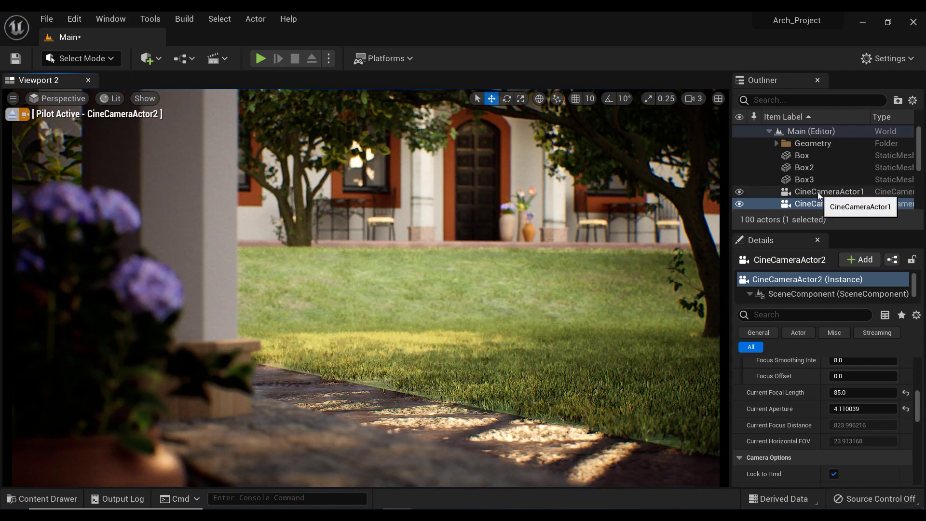
Stop piloting CineCameraActor2, clear the selection, and move the view out to the courtyard lawn.
{"action": "left_click", "coordinate": [12, 114]}
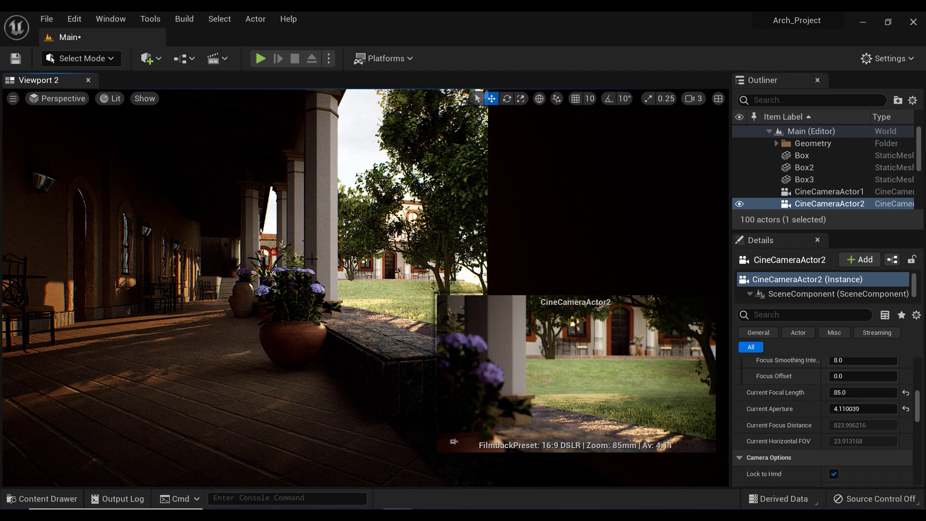
{"action": "key", "text": "Escape"}
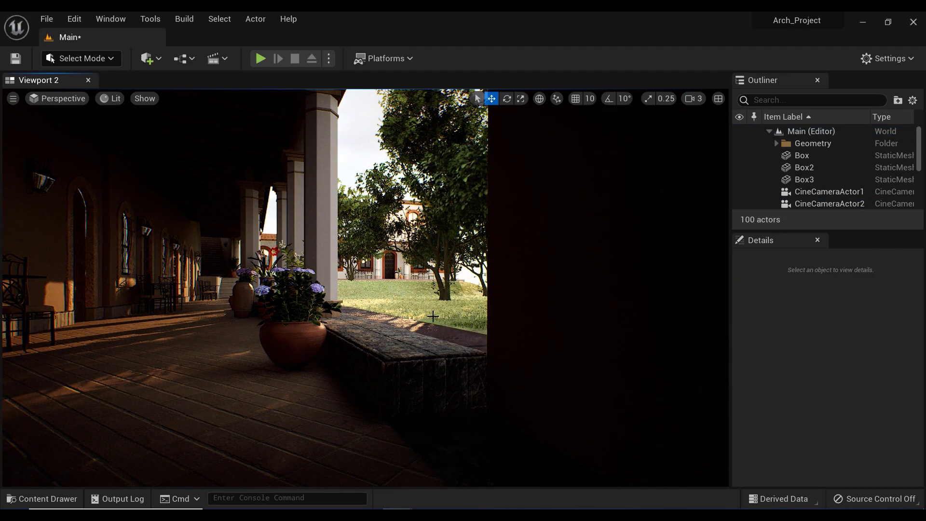
{"action": "key", "text": "w"}
{"action": "right_click_drag", "start_coordinate": [417, 325], "coordinate": [388, 321]}
{"action": "key", "text": "d"}
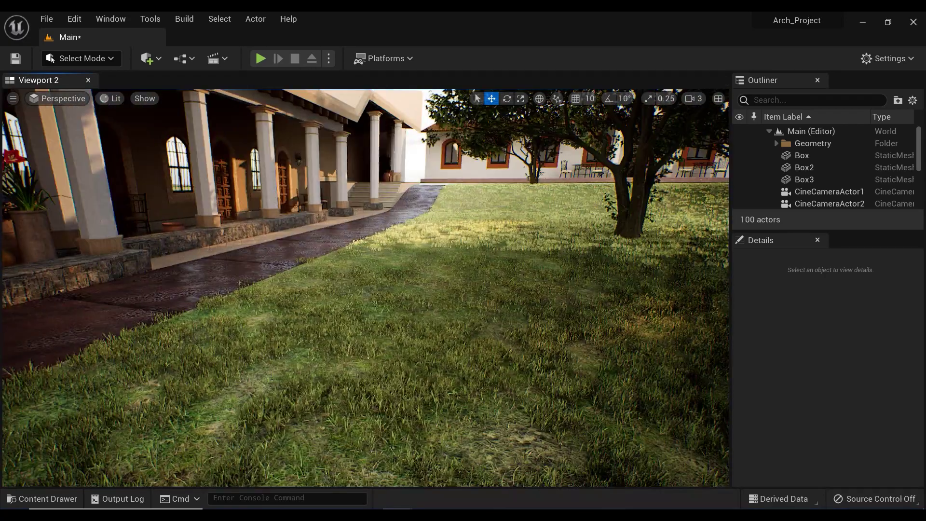
Erase all painted grass instances from the lawn in Foliage mode, using a brush size of 8192.
{"action": "left_click", "coordinate": [455, 295]}
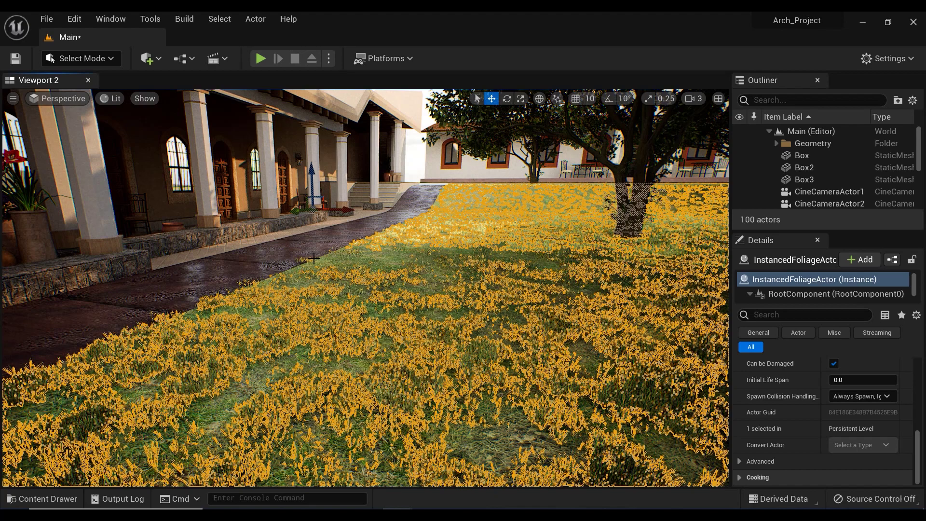
{"action": "left_click", "coordinate": [97, 59]}
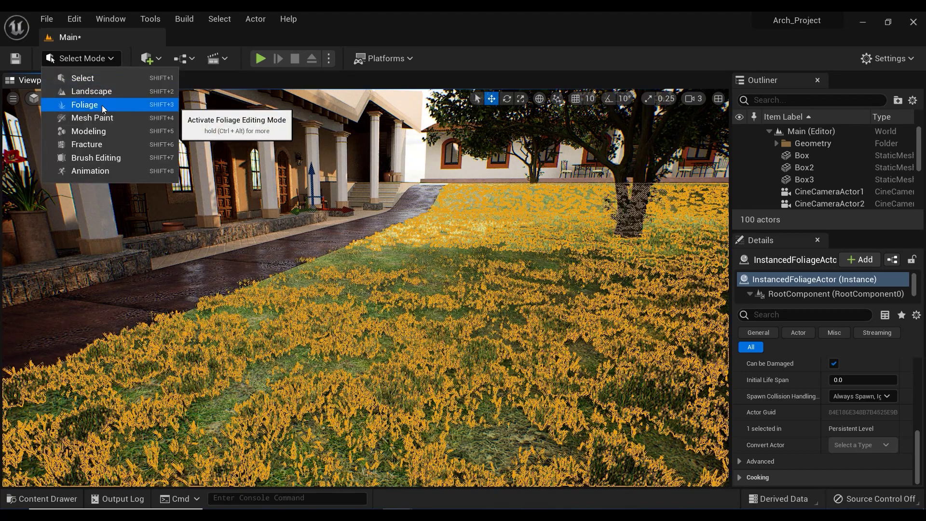
{"action": "left_click", "coordinate": [102, 103]}
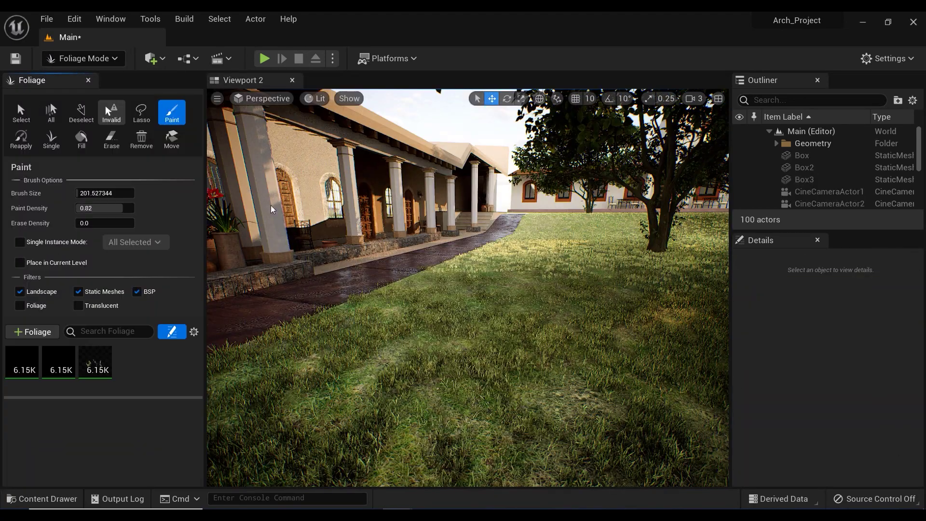
{"action": "left_click", "coordinate": [105, 143]}
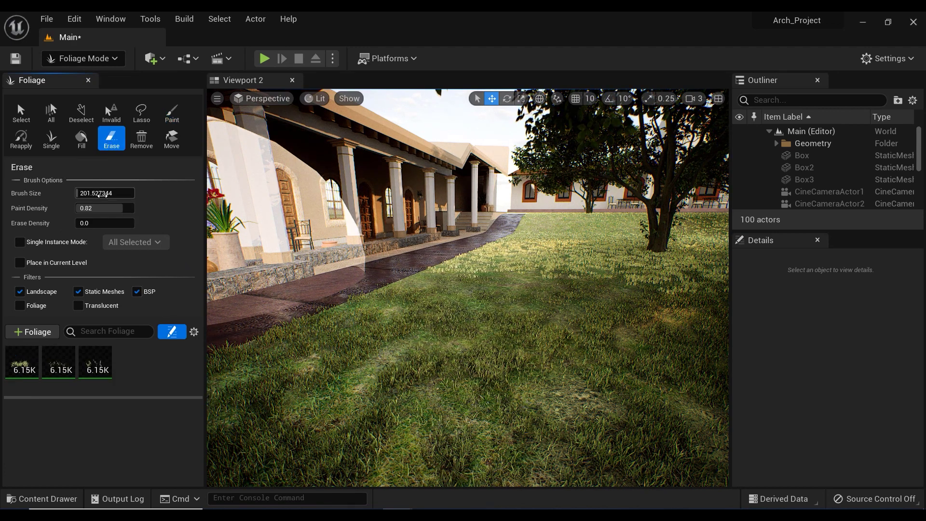
{"action": "left_click_drag", "start_coordinate": [102, 196], "coordinate": [162, 195]}
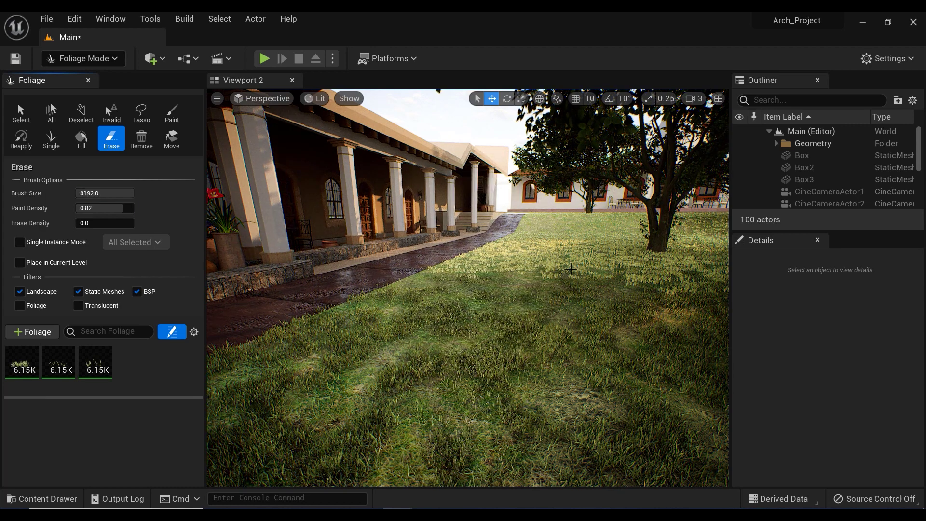
{"action": "left_click", "coordinate": [604, 311]}
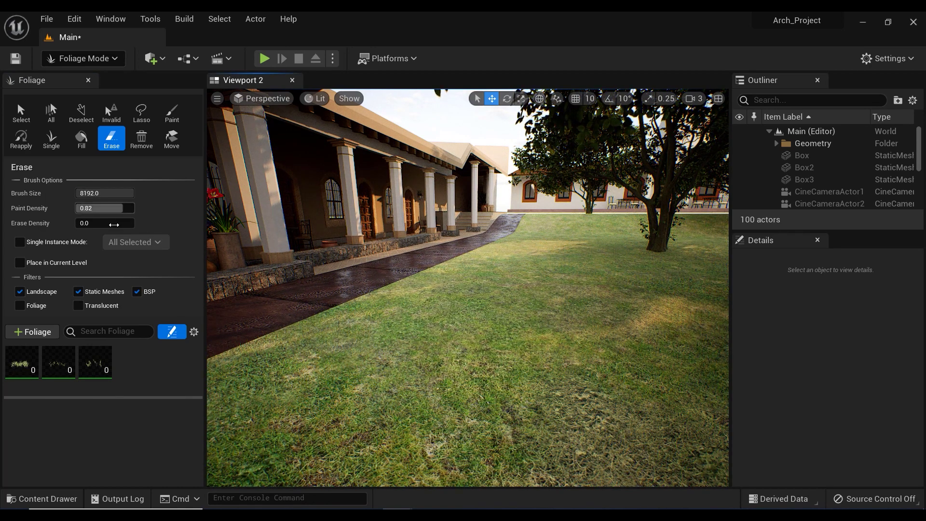
Remove all three grass types from the foliage list and return to the foliage Select tool.
{"action": "left_click", "coordinate": [18, 363]}
{"action": "left_click", "coordinate": [92, 368], "text": "shift"}
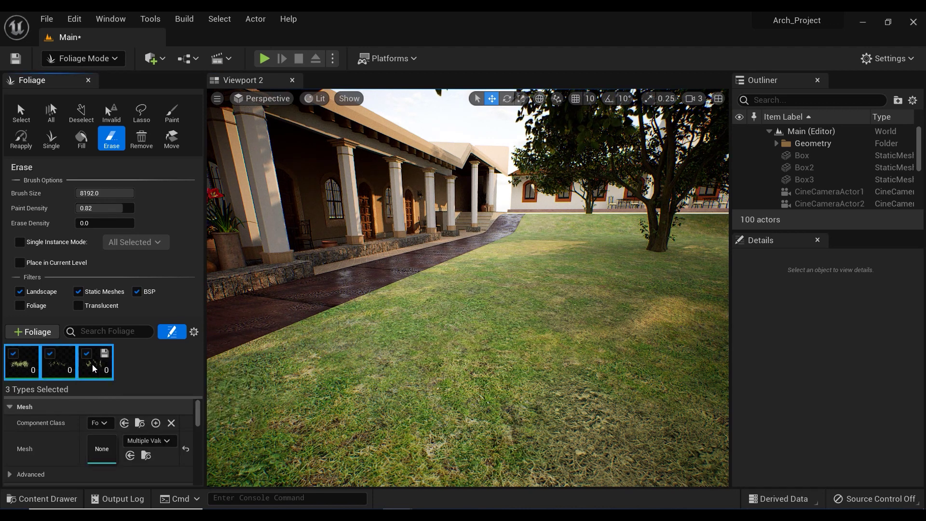
{"action": "key", "text": "Delete"}
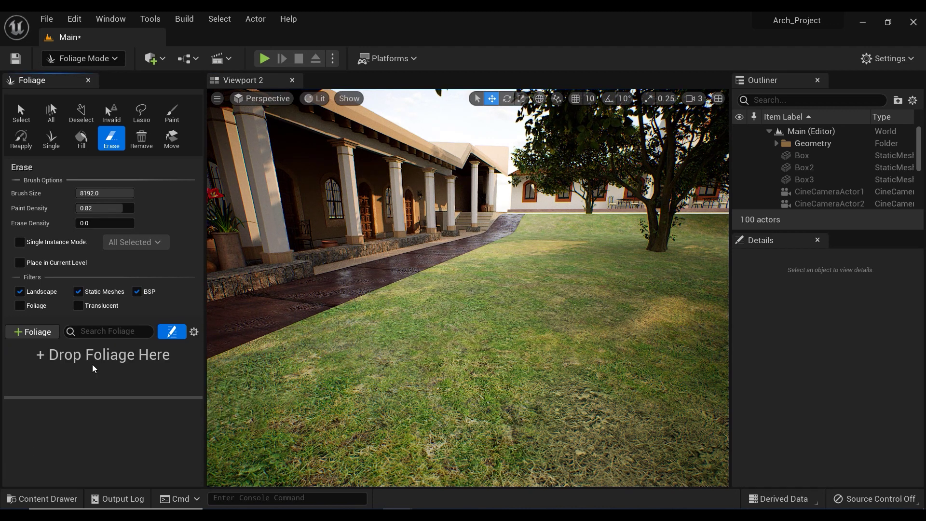
{"action": "left_click", "coordinate": [27, 120]}
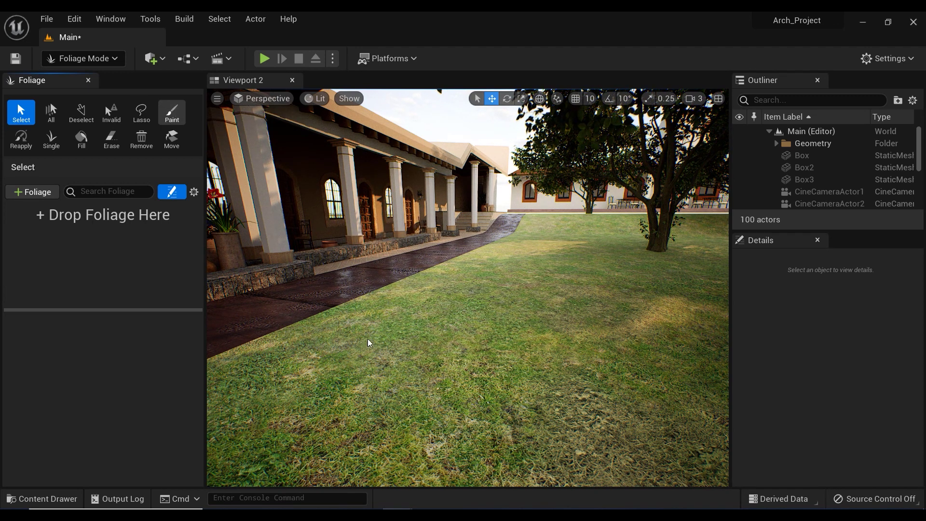
Switch to Bridge to browse the 3D Plants / Grass assets, and return to the level.
{"action": "mouse_move", "coordinate": [398, 514]}
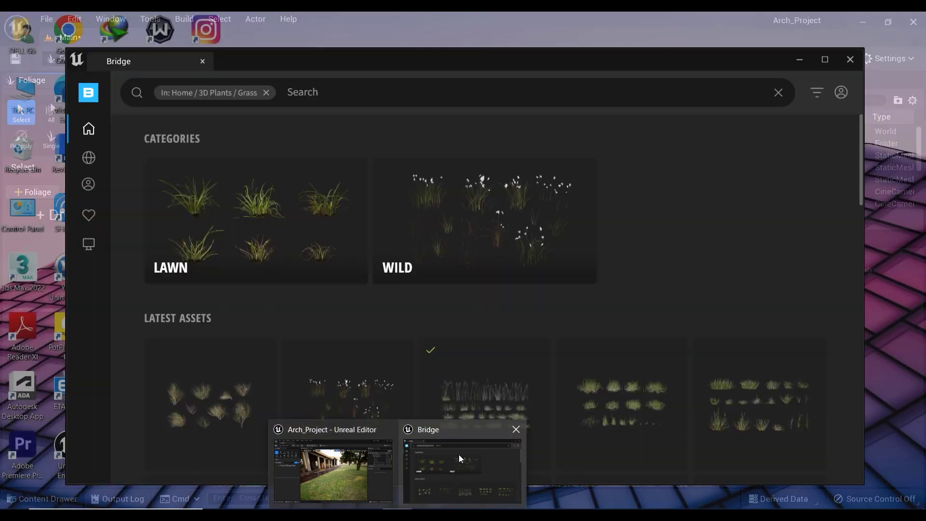
{"action": "left_click", "coordinate": [432, 495]}
{"action": "mouse_move", "coordinate": [83, 163]}
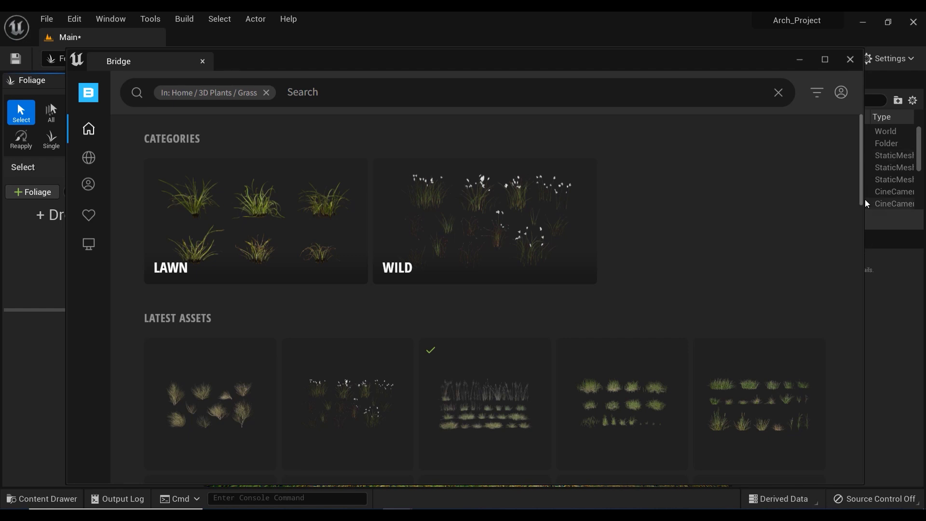
{"action": "left_click_drag", "start_coordinate": [862, 199], "coordinate": [861, 483]}
{"action": "mouse_move", "coordinate": [601, 405]}
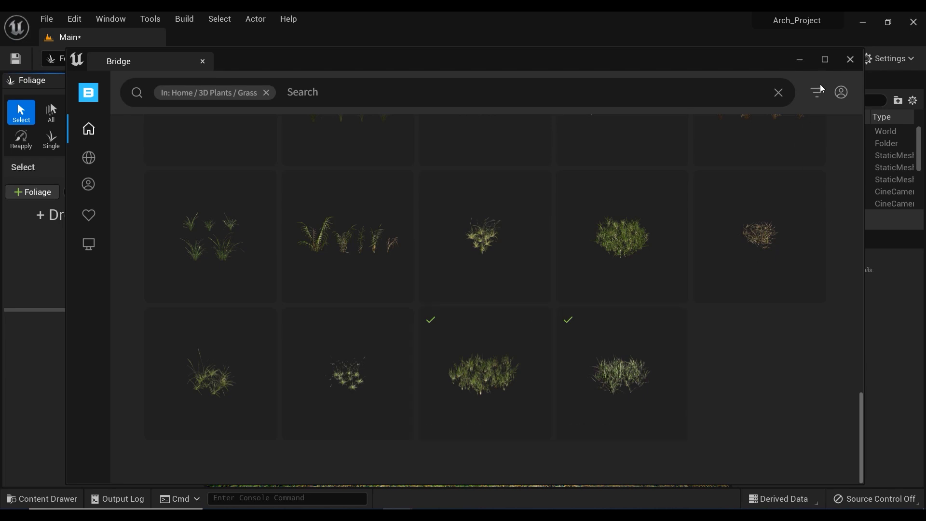
{"action": "left_click", "coordinate": [800, 60]}
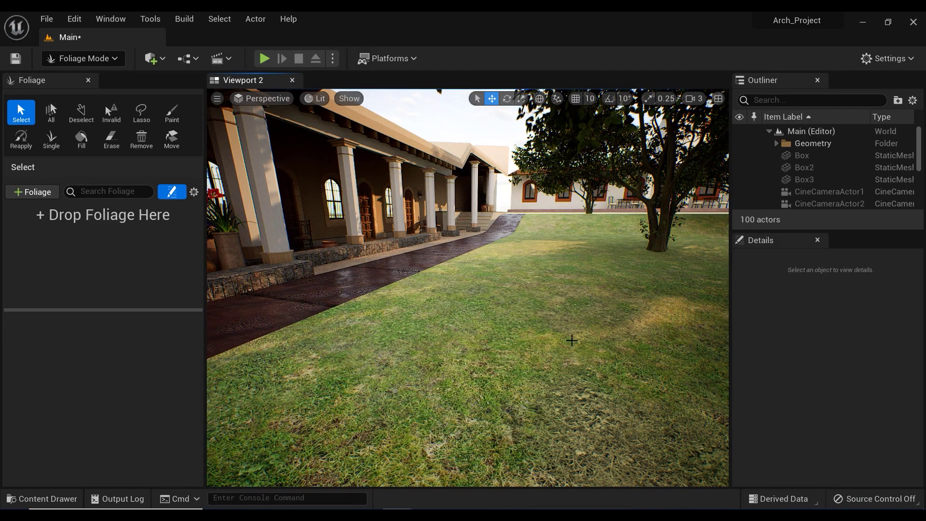
Add the Var1, Var2 and Var3 meshes from the Megascans 3D_Plants folder Grass_Clumps_rbptq as foliage types.
{"action": "key", "text": "ctrl+space"}
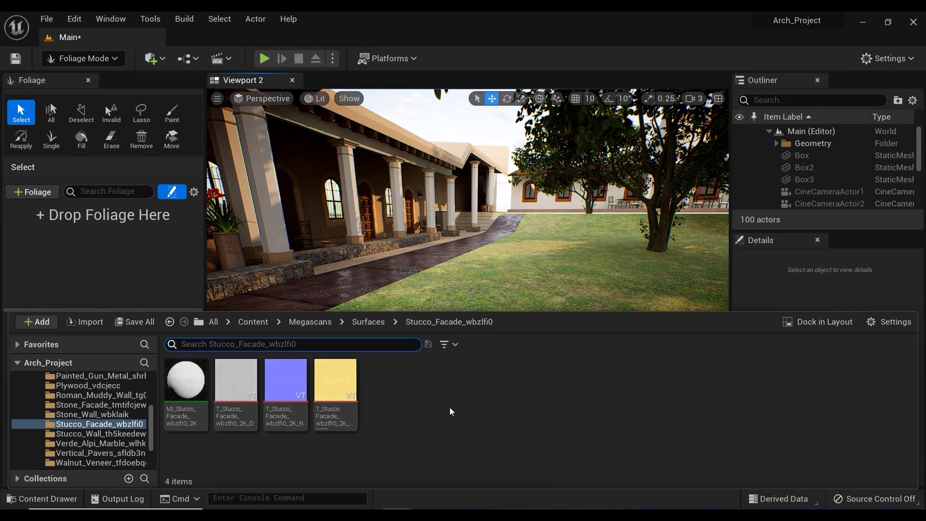
{"action": "left_click", "coordinate": [311, 322]}
{"action": "double_click", "coordinate": [186, 381]}
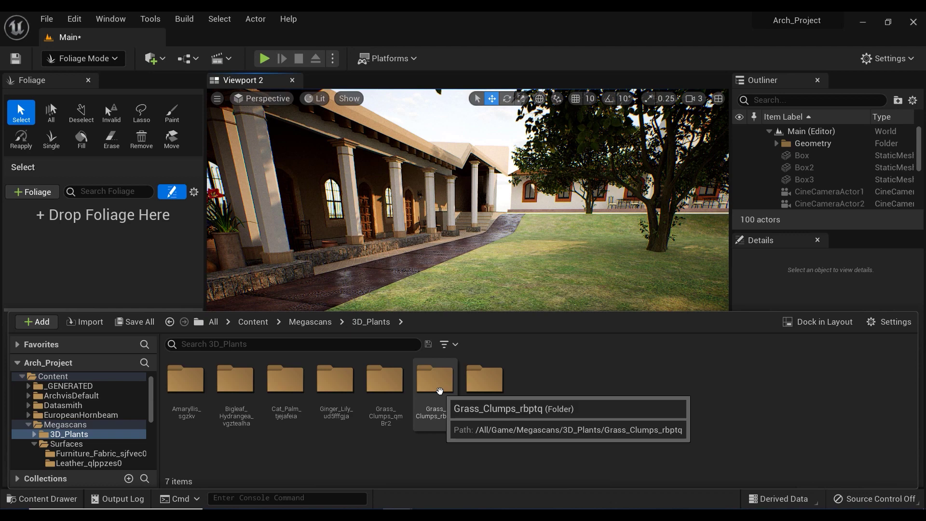
{"action": "double_click", "coordinate": [440, 391]}
{"action": "left_click", "coordinate": [351, 384]}
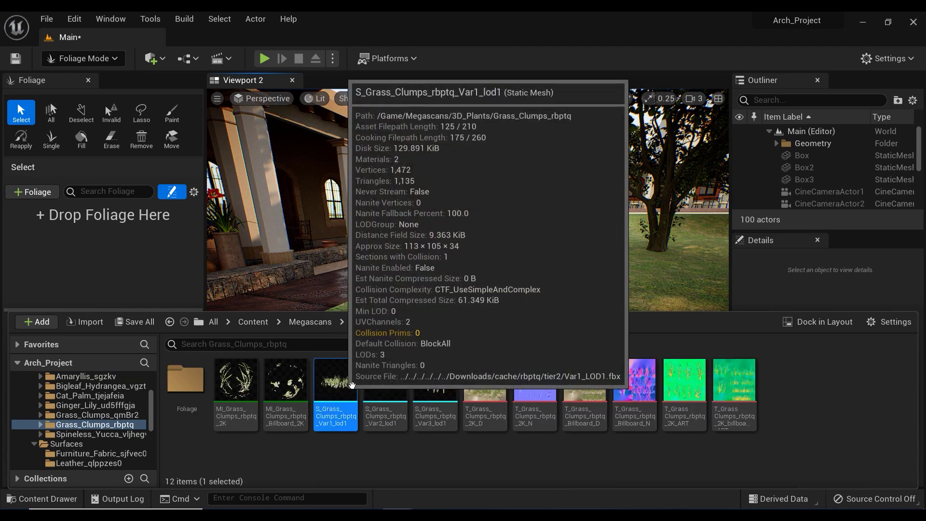
{"action": "left_click", "coordinate": [381, 388], "text": "ctrl"}
{"action": "left_click", "coordinate": [426, 387], "text": "ctrl"}
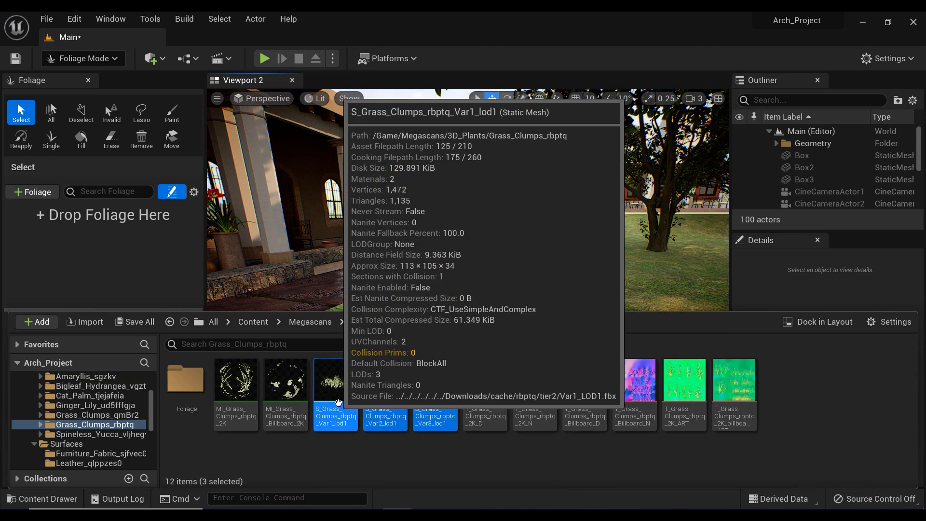
{"action": "left_click_drag", "start_coordinate": [339, 402], "coordinate": [64, 256]}
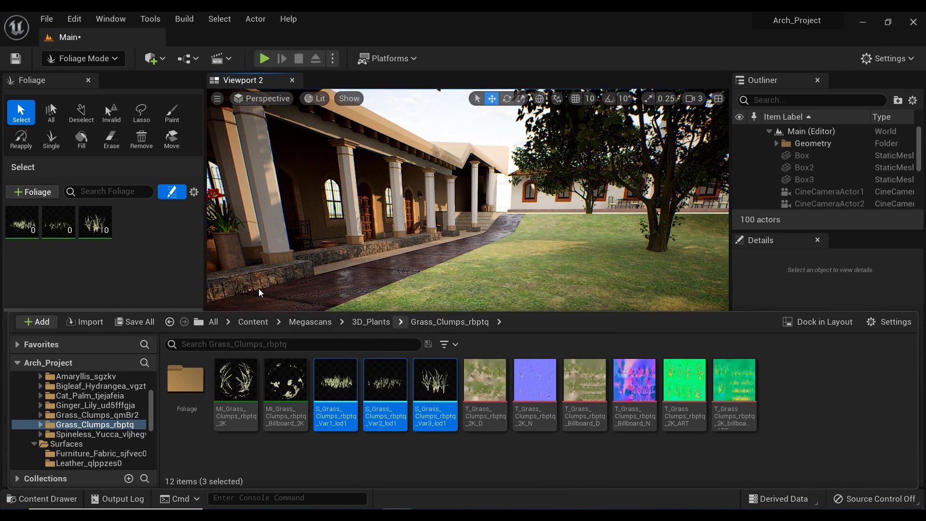
{"action": "key", "text": "ctrl+space"}
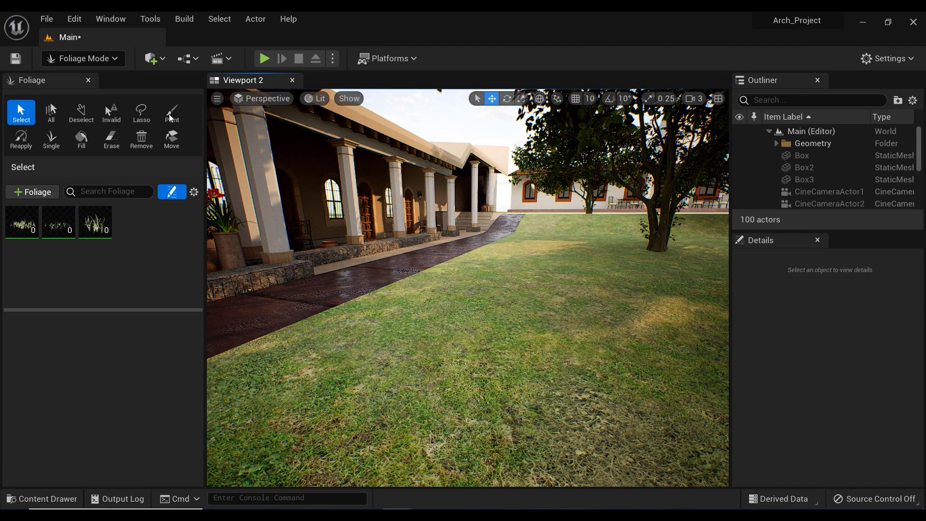
Activate the foliage Paint tool and set its brush size to about 224.55.
{"action": "left_click", "coordinate": [170, 118]}
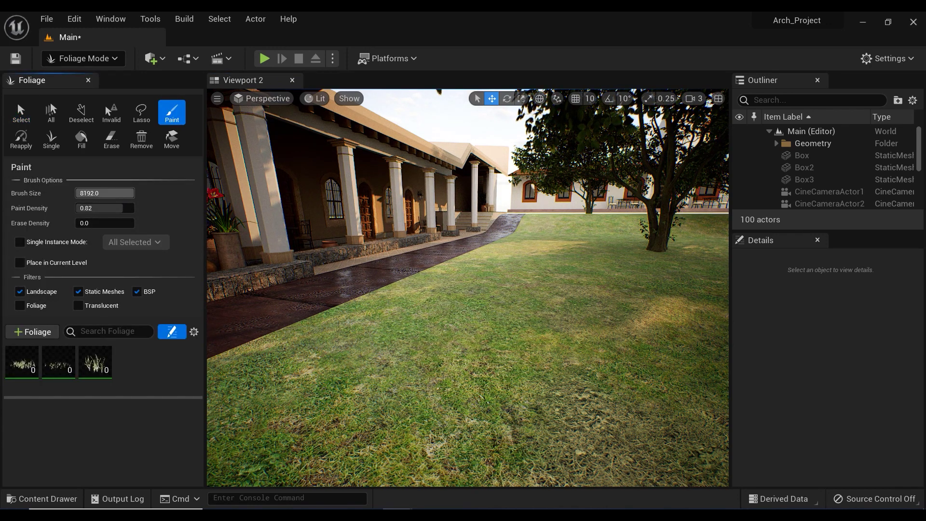
{"action": "left_click_drag", "start_coordinate": [117, 193], "coordinate": [77, 193]}
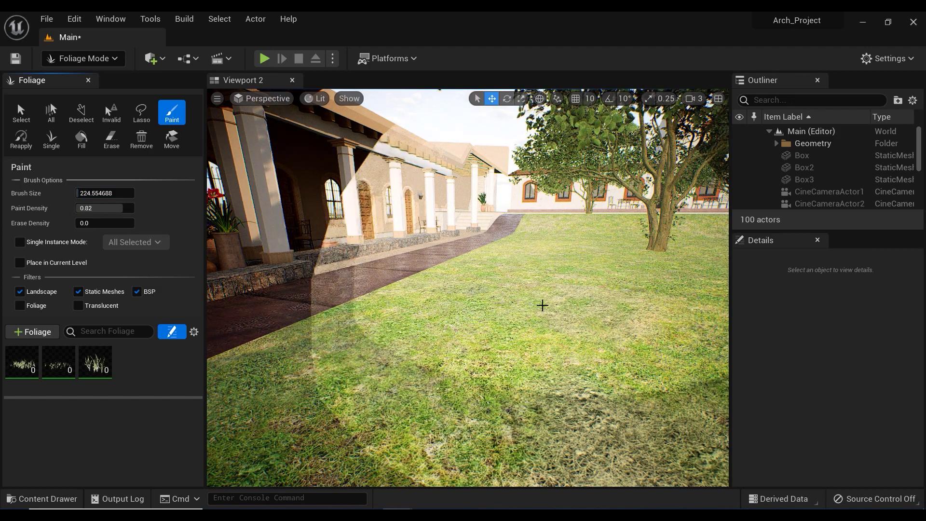
Try painting patches of the new grass clumps around the trees on the lawn, and undo them.
{"action": "right_click_drag", "start_coordinate": [553, 306], "coordinate": [598, 307]}
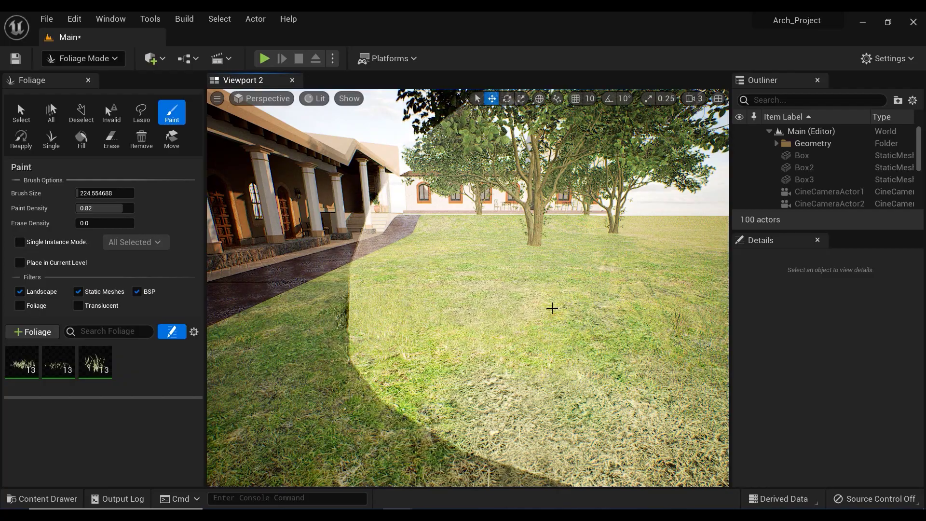
{"action": "left_click", "coordinate": [552, 307]}
{"action": "mouse_move", "coordinate": [553, 308]}
{"action": "right_mouse_down"}
{"action": "mouse_move", "coordinate": [607, 303]}
{"action": "mouse_move", "coordinate": [550, 311]}
{"action": "right_mouse_up"}
{"action": "key", "text": "s"}
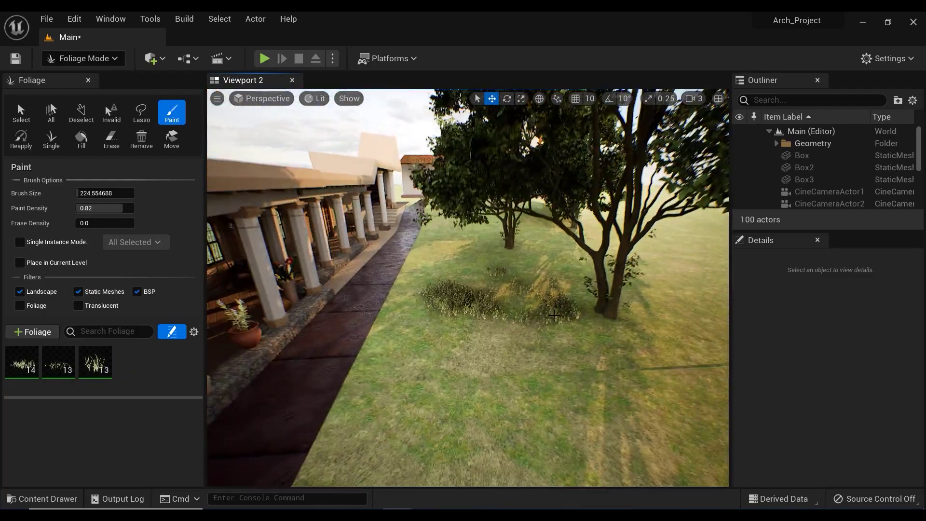
{"action": "left_click", "coordinate": [477, 349]}
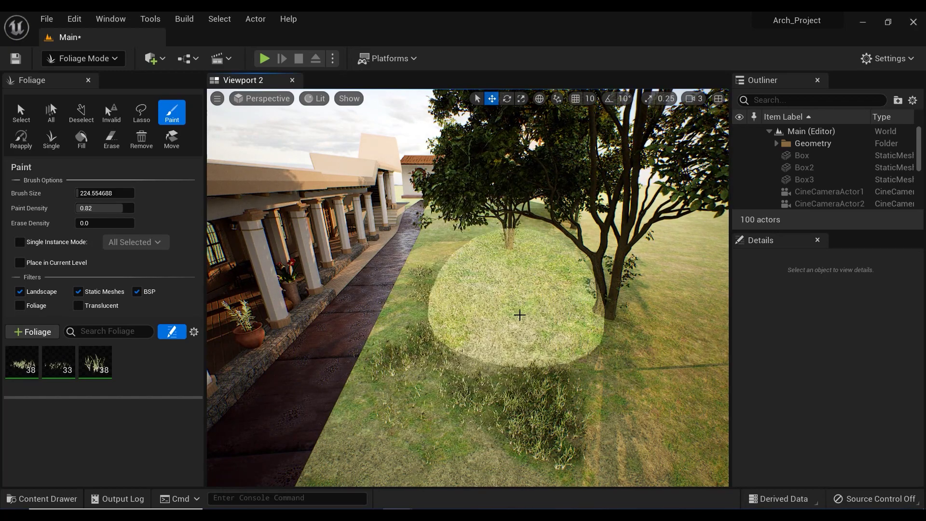
{"action": "right_click_drag", "start_coordinate": [586, 340], "coordinate": [585, 339]}
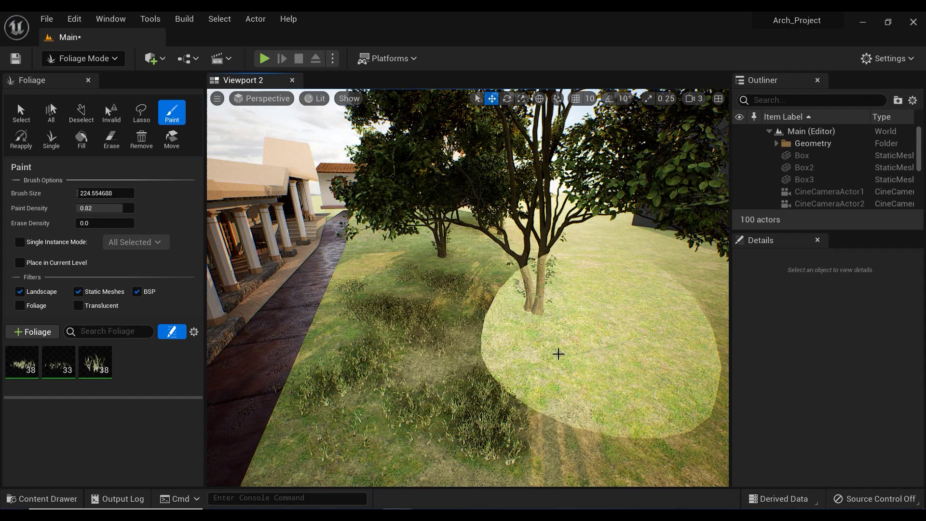
{"action": "key", "text": "ctrl+z"}
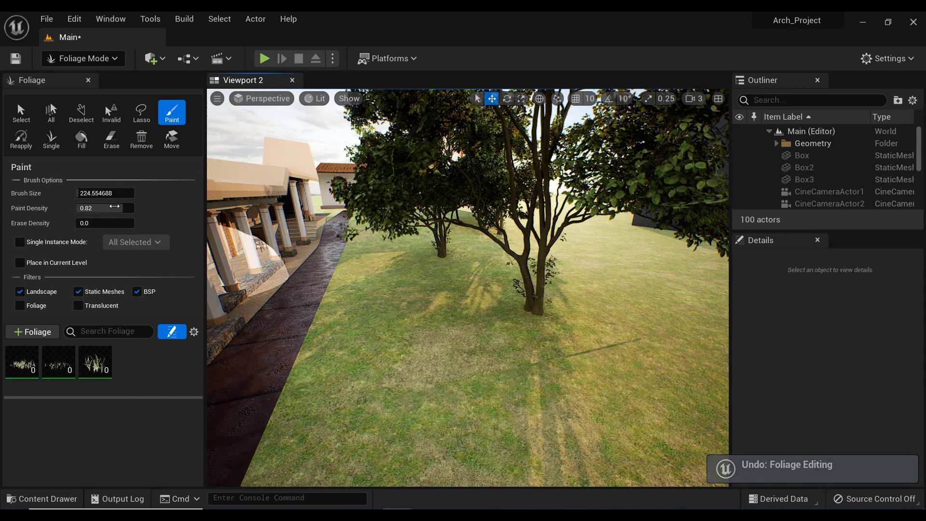
Set the foliage paint density to 1.0 and the brush size to about 178.63.
{"action": "mouse_move", "coordinate": [115, 208]}
{"action": "left_mouse_down"}
{"action": "mouse_move", "coordinate": [135, 207]}
{"action": "mouse_move", "coordinate": [95, 192]}
{"action": "left_mouse_up"}
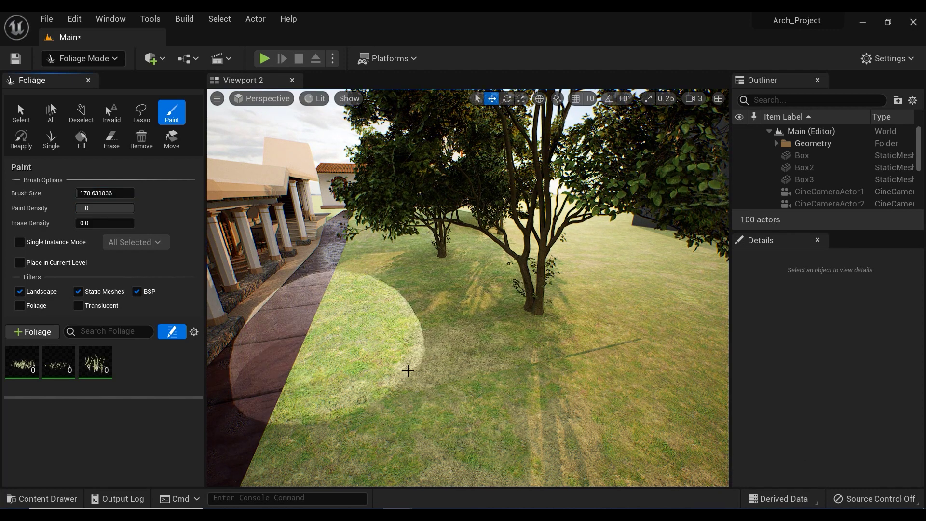
Try painting a patch of grass clumps on the lawn beside the trees, and undo it.
{"action": "left_click_drag", "start_coordinate": [404, 367], "coordinate": [388, 259]}
{"action": "mouse_move", "coordinate": [439, 364]}
{"action": "right_mouse_down"}
{"action": "mouse_move", "coordinate": [429, 375]}
{"action": "mouse_move", "coordinate": [412, 373]}
{"action": "mouse_move", "coordinate": [415, 366]}
{"action": "right_mouse_up"}
{"action": "key", "text": "ctrl+z"}
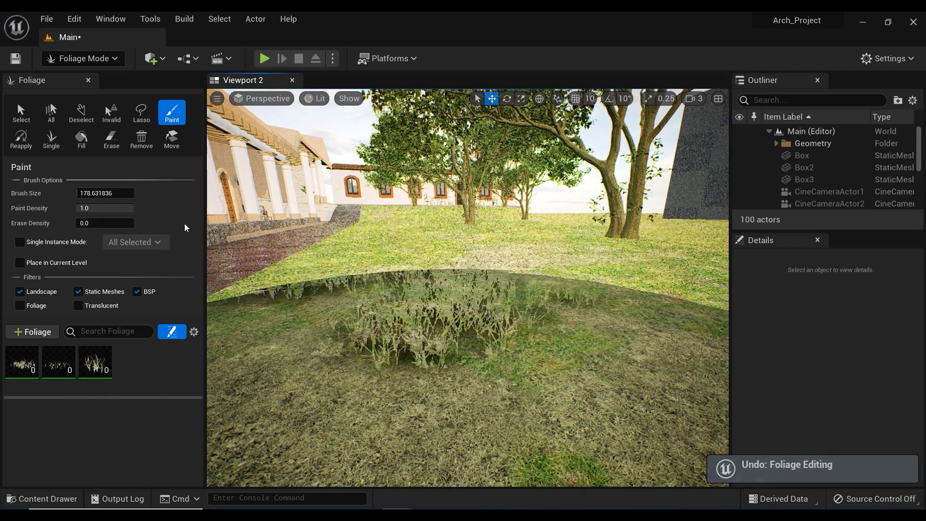
Open the Var1 grass clump's foliage settings, enlarge their area and bring up the Painting options.
{"action": "left_click", "coordinate": [23, 368]}
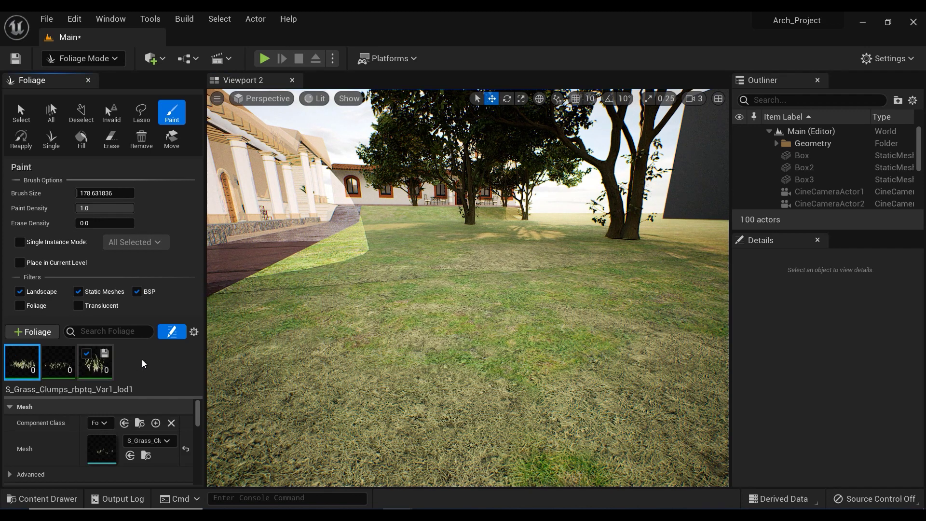
{"action": "mouse_move", "coordinate": [198, 417]}
{"action": "left_mouse_down"}
{"action": "mouse_move", "coordinate": [197, 430]}
{"action": "mouse_move", "coordinate": [197, 418]}
{"action": "left_mouse_up"}
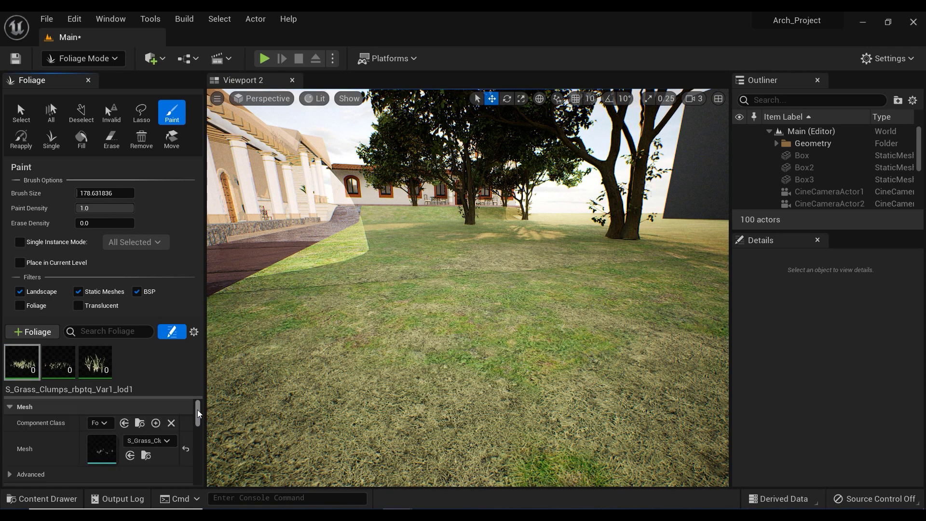
{"action": "scroll", "coordinate": [365, 322], "scroll_direction": "down", "scroll_amount": 5}
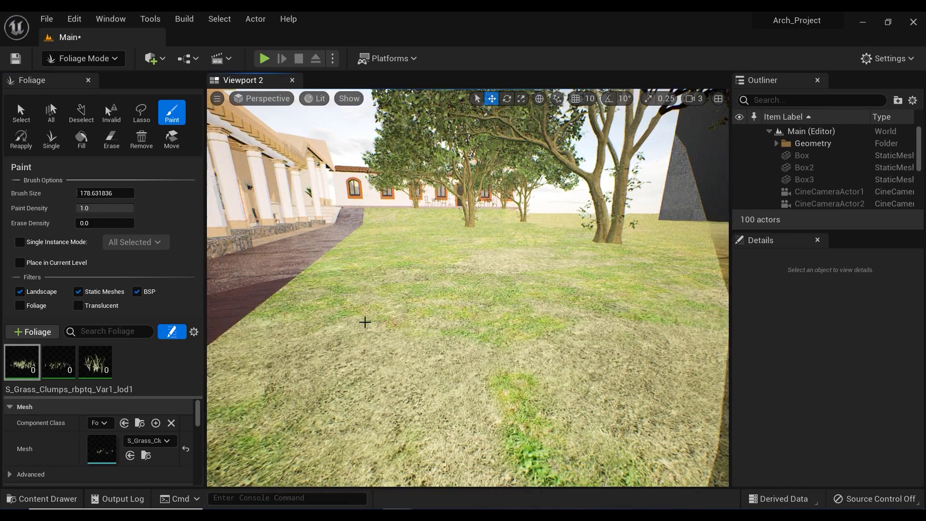
{"action": "scroll", "coordinate": [365, 322], "scroll_direction": "down", "scroll_amount": 3}
{"action": "left_click_drag", "start_coordinate": [159, 398], "coordinate": [164, 370]}
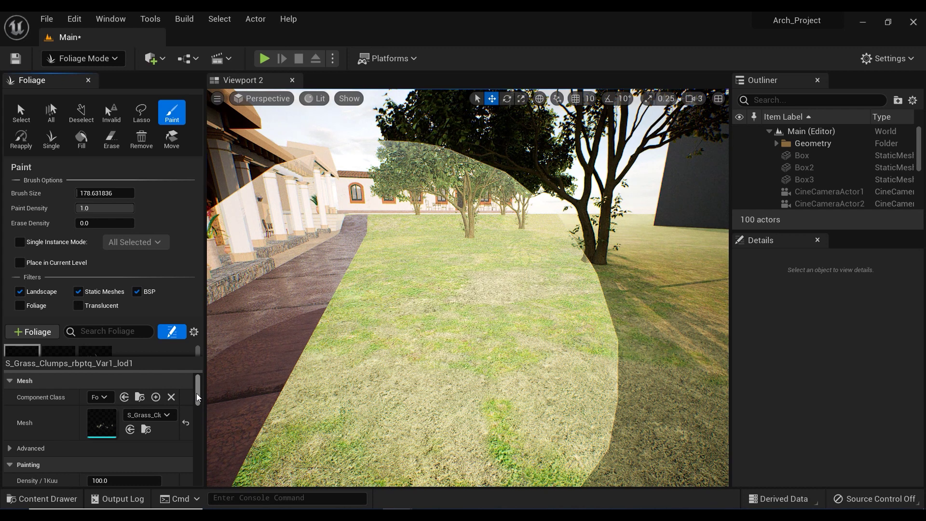
{"action": "left_click_drag", "start_coordinate": [196, 397], "coordinate": [196, 403]}
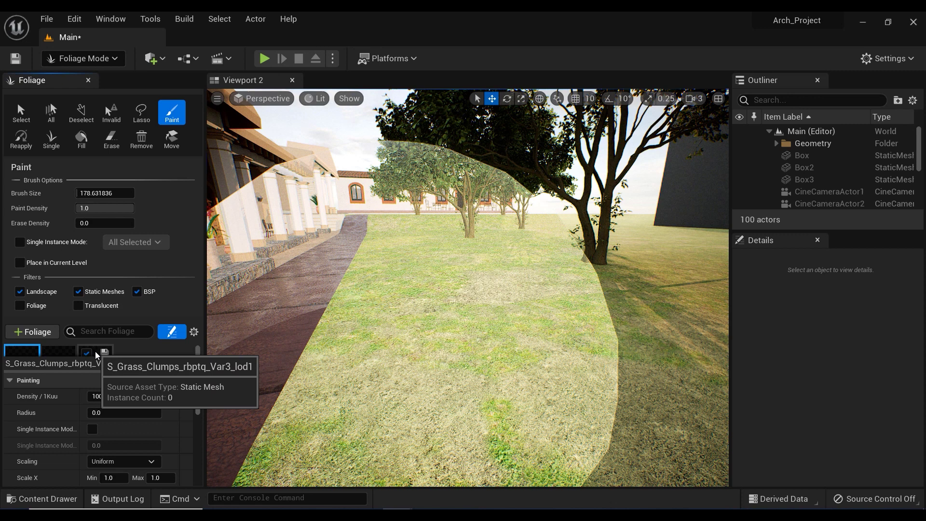
Select all three grass clump foliage types and set their Density / 1Kuu to 1000.
{"action": "left_click", "coordinate": [95, 353], "text": "shift"}
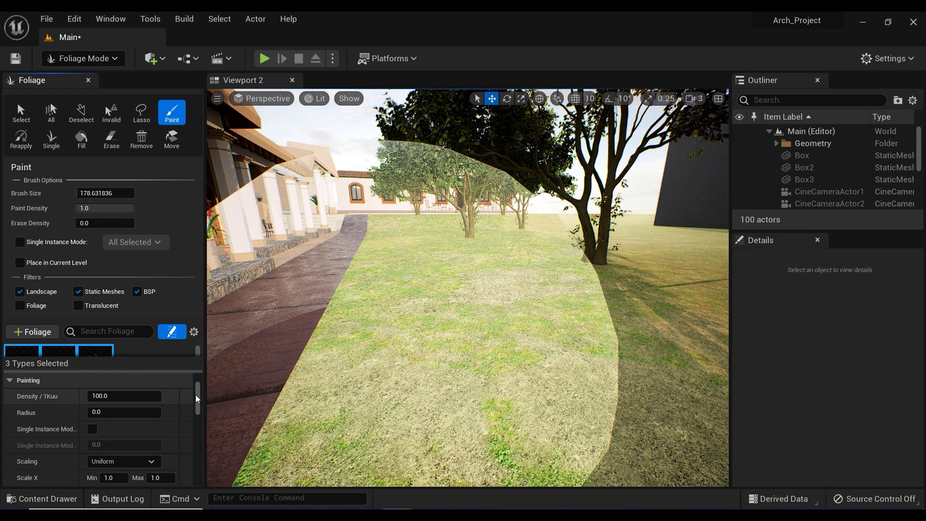
{"action": "scroll", "coordinate": [200, 398], "scroll_direction": "up", "scroll_amount": 1}
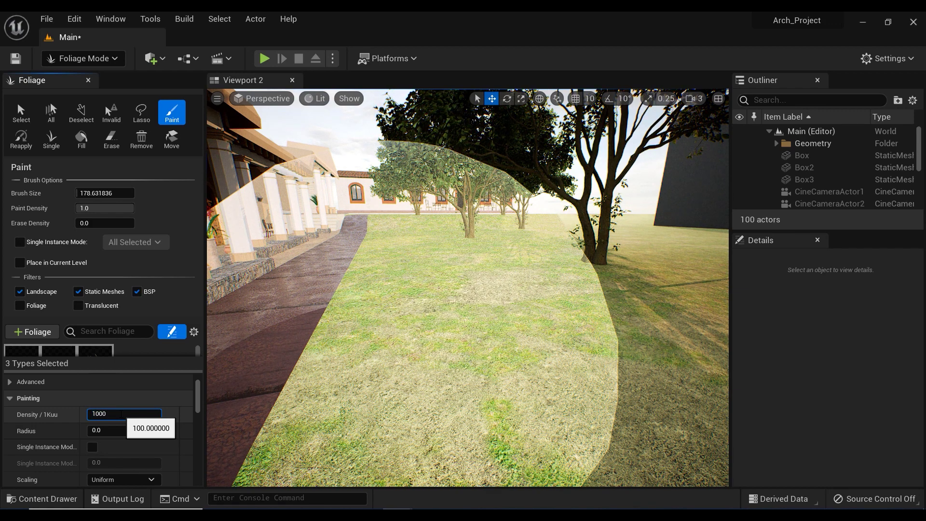
{"action": "scroll", "coordinate": [526, 319], "scroll_direction": "up", "scroll_amount": 5}
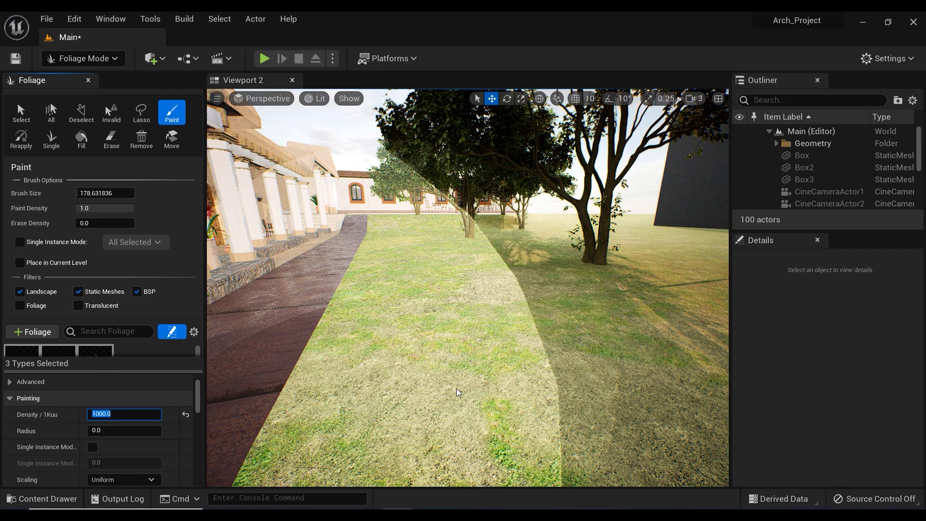
Try painting dense grass clumps on the lawn beside the walkway, check them up close, and undo the strokes.
{"action": "left_click", "coordinate": [523, 320]}
{"action": "mouse_move", "coordinate": [523, 320]}
{"action": "right_mouse_down"}
{"action": "mouse_move", "coordinate": [622, 299]}
{"action": "mouse_move", "coordinate": [502, 303]}
{"action": "mouse_move", "coordinate": [533, 325]}
{"action": "mouse_move", "coordinate": [521, 329]}
{"action": "right_mouse_up"}
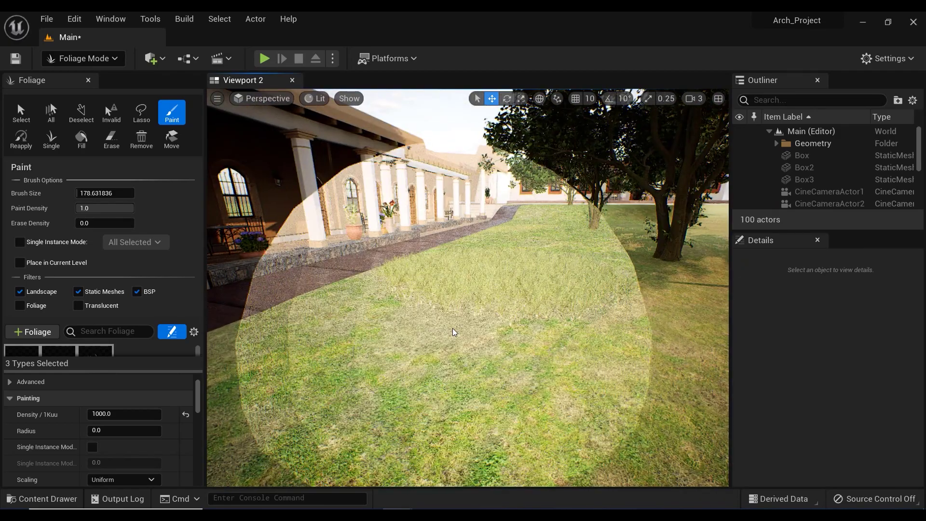
{"action": "left_click", "coordinate": [477, 311]}
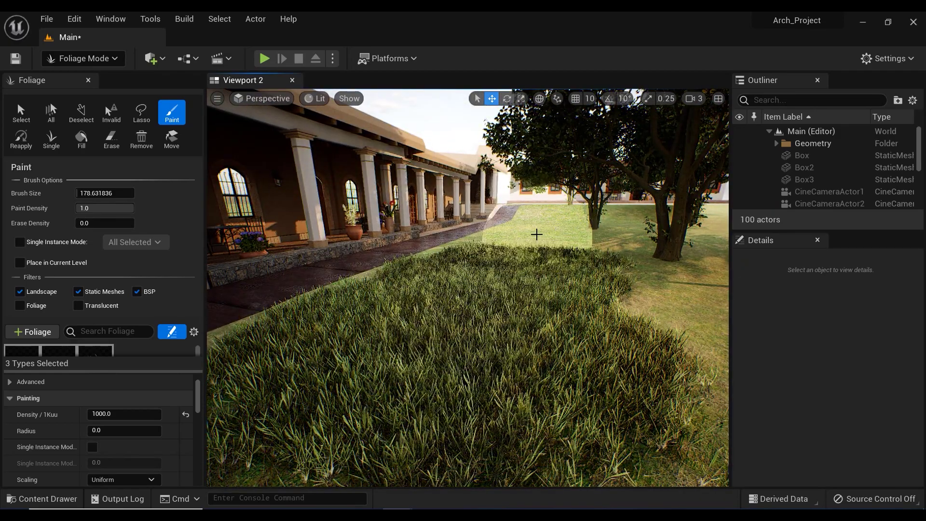
{"action": "mouse_move", "coordinate": [598, 308]}
{"action": "right_mouse_down"}
{"action": "mouse_move", "coordinate": [615, 280]}
{"action": "mouse_move", "coordinate": [607, 277]}
{"action": "right_mouse_up"}
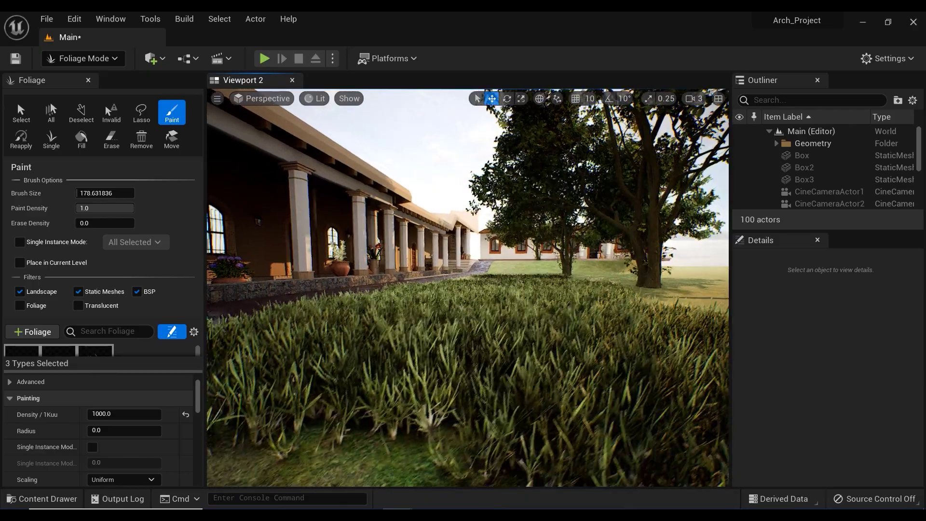
{"action": "key", "text": "q"}
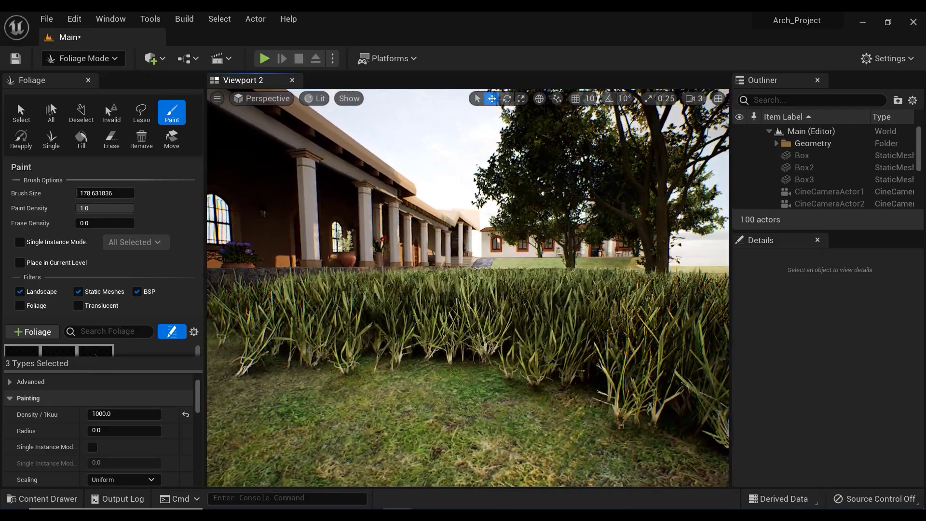
{"action": "key", "text": "ctrl+z"}
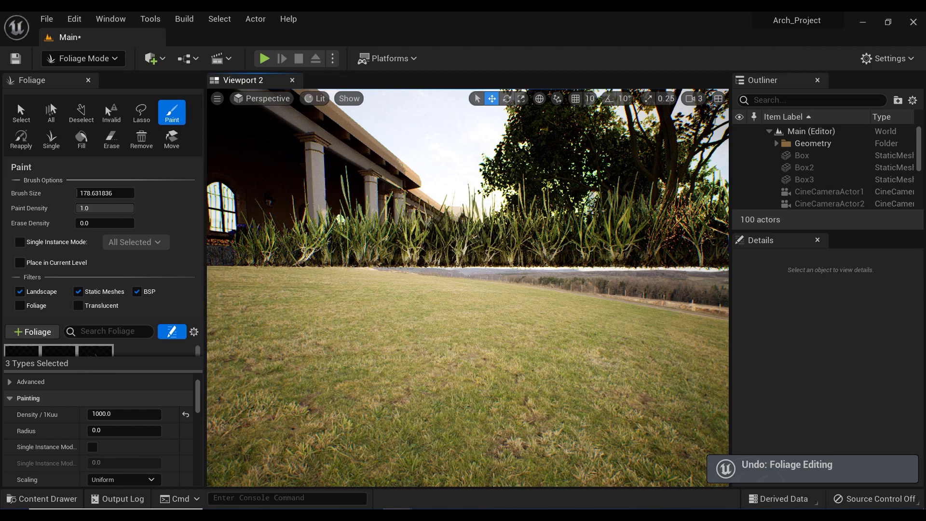
{"action": "key", "text": "e"}
{"action": "key", "text": "ctrl+z"}
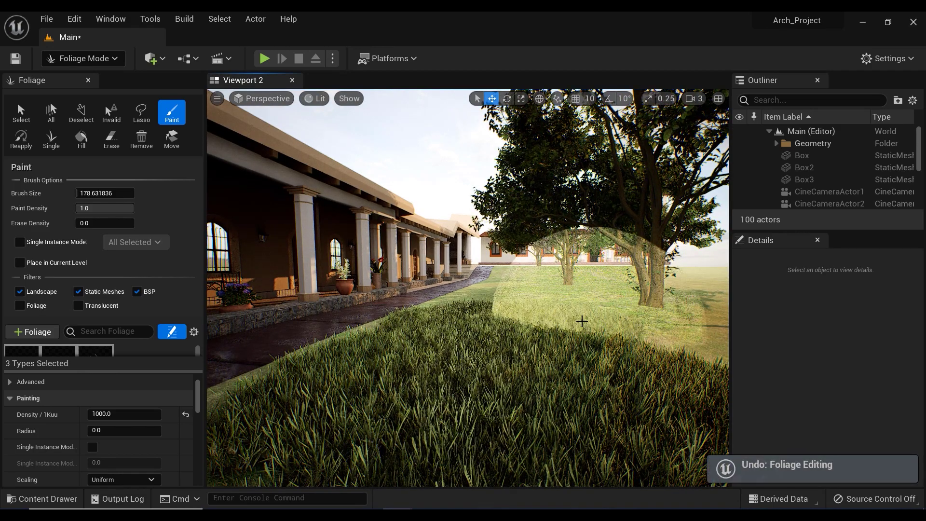
{"action": "key", "text": "ctrl+z"}
{"action": "key", "text": "ctrl+z"}
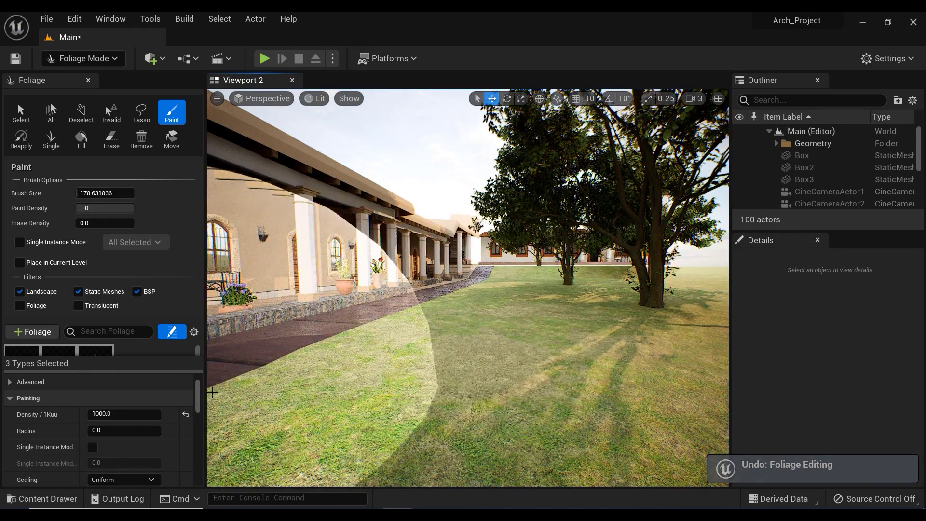
Keep Uniform scaling for the three grass types and set Scale X to a minimum of 0.4 and a maximum of 0.6.
{"action": "scroll", "coordinate": [197, 401], "scroll_direction": "down", "scroll_amount": 1}
{"action": "scroll", "coordinate": [198, 403], "scroll_direction": "down", "scroll_amount": 3}
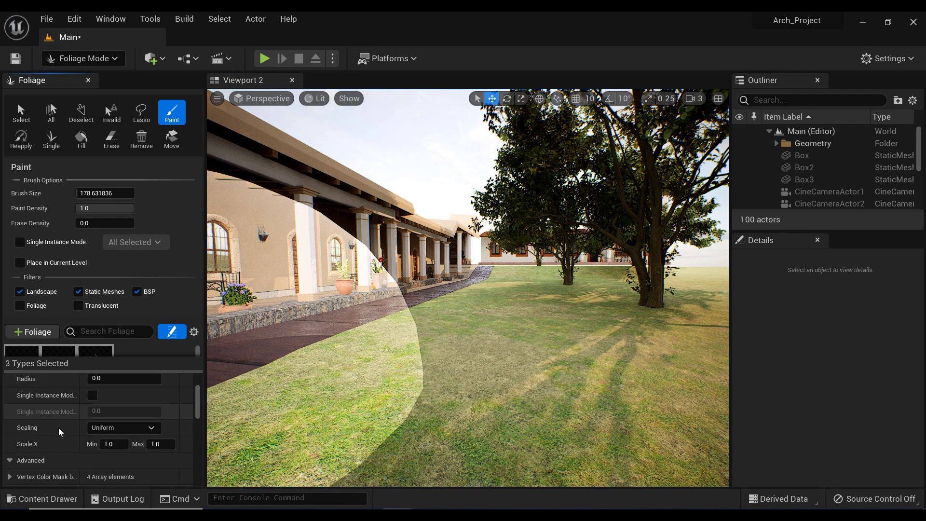
{"action": "left_click", "coordinate": [124, 428]}
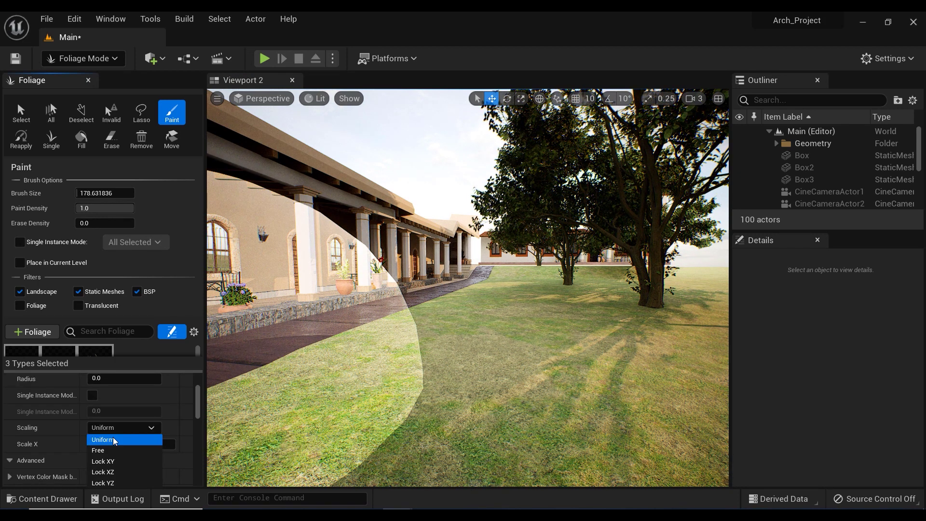
{"action": "left_click", "coordinate": [106, 439]}
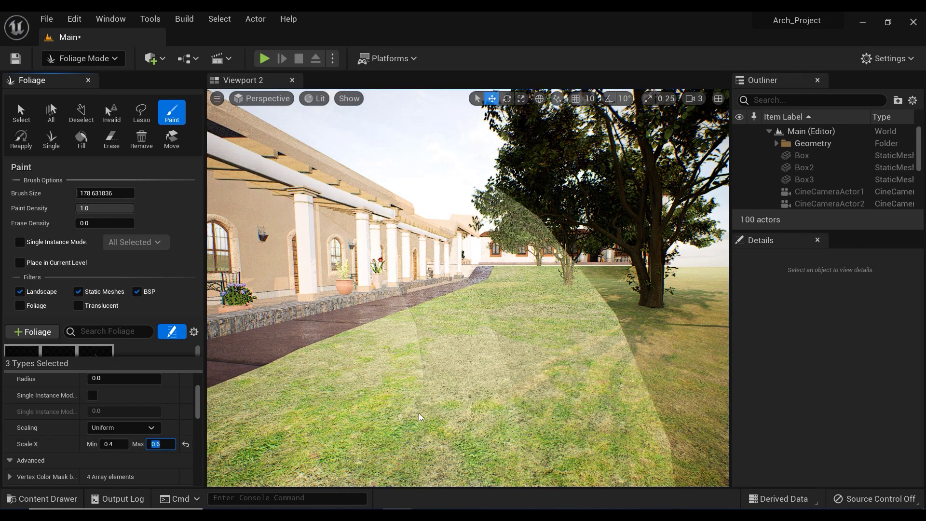
Try painting the smaller grass clumps on the lawn, inspect their height, and undo the stroke.
{"action": "mouse_move", "coordinate": [508, 354]}
{"action": "left_mouse_down"}
{"action": "mouse_move", "coordinate": [534, 293]}
{"action": "mouse_move", "coordinate": [541, 300]}
{"action": "left_mouse_up"}
{"action": "key", "text": "q"}
{"action": "right_click_drag", "start_coordinate": [541, 300], "coordinate": [540, 297]}
{"action": "key", "text": "w"}
{"action": "key", "text": "e"}
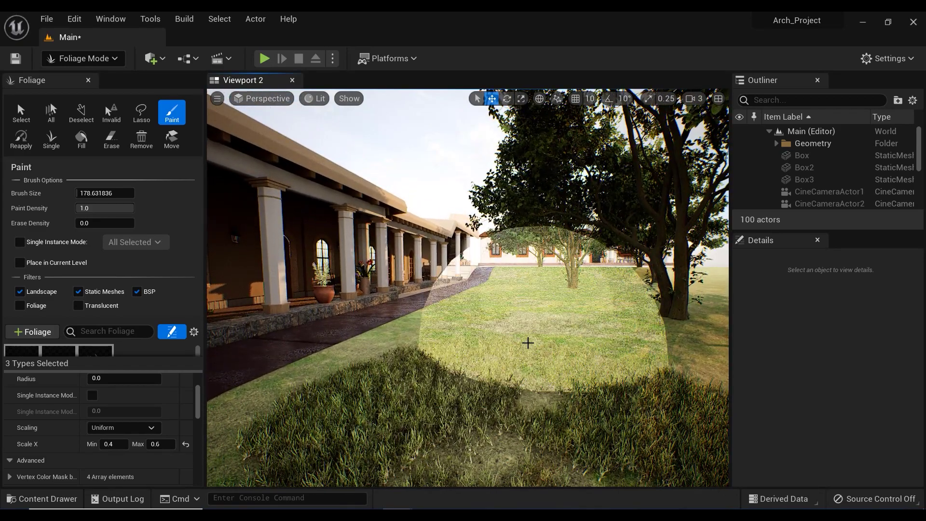
{"action": "key", "text": "ctrl+z"}
Set the three grass types' Scale X to a minimum of 0.2 and a maximum of 0.5.
{"action": "left_click", "coordinate": [110, 445]}
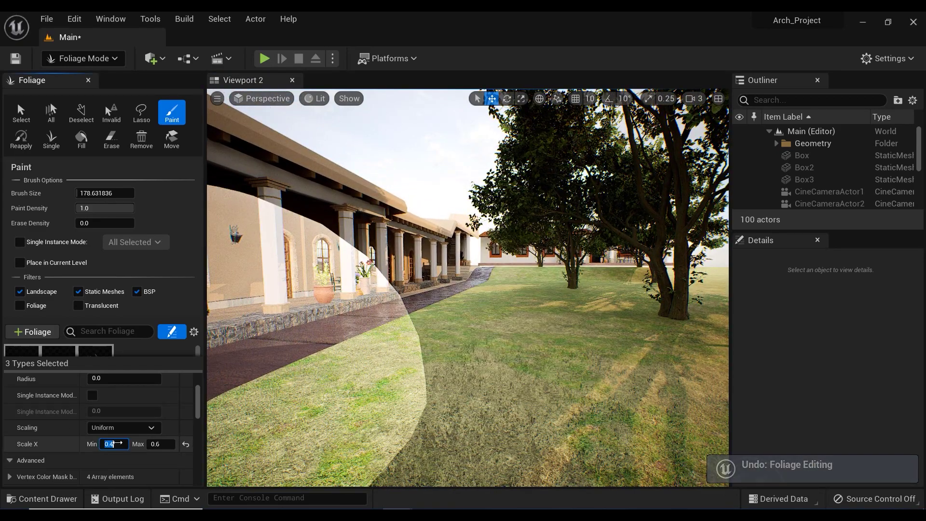
{"action": "type", "text": "0."}
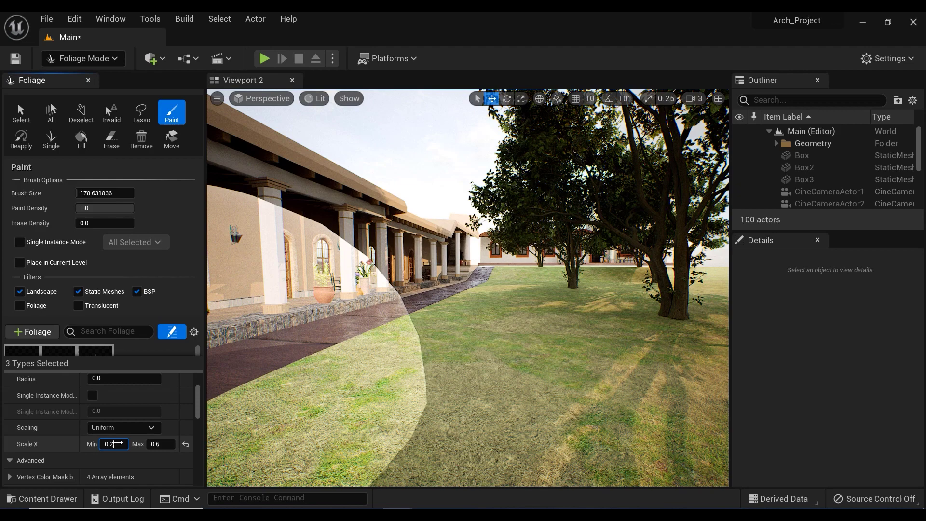
{"action": "type", "text": "0.5"}
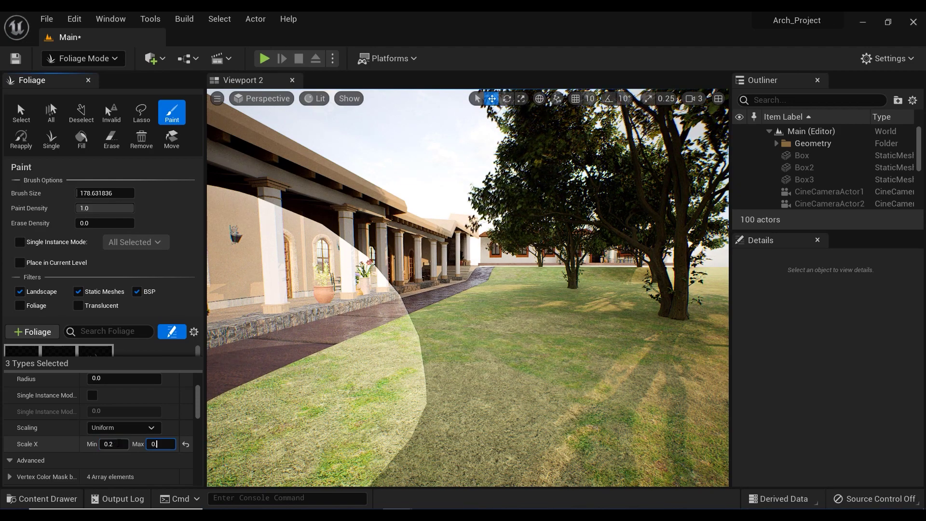
{"action": "key", "text": "Return"}
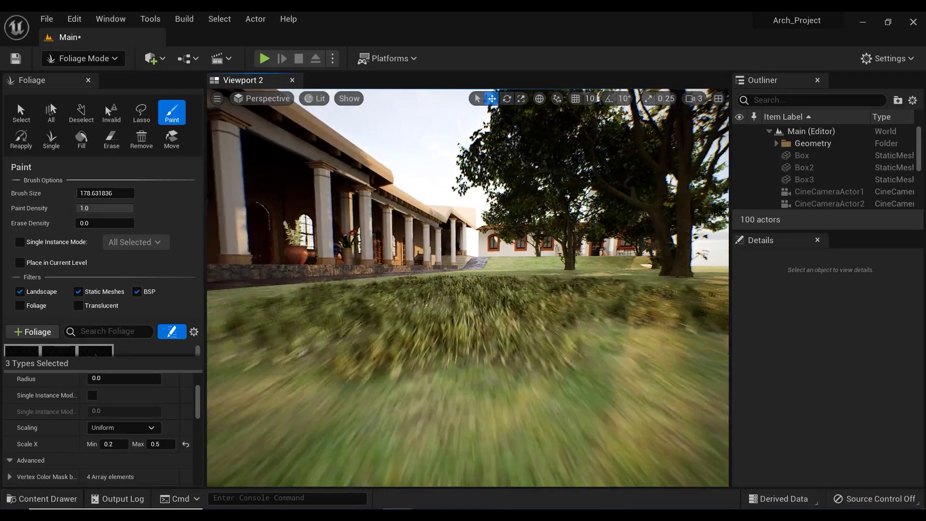
Undo the test grass patches and set the three grass types' Density / 1Kuu to 1500.
{"action": "key", "text": "ctrl+z"}
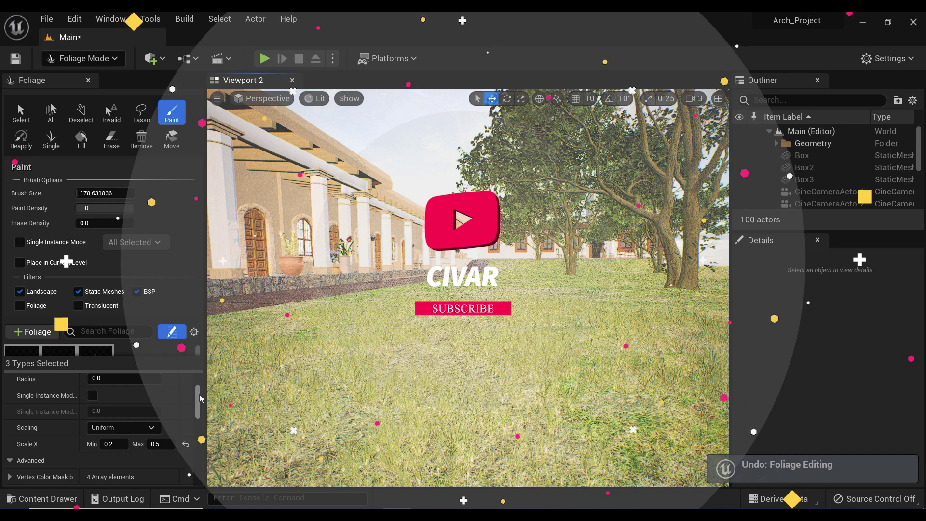
{"action": "scroll", "coordinate": [200, 393], "scroll_direction": "up", "scroll_amount": 5}
{"action": "left_click_drag", "start_coordinate": [197, 395], "coordinate": [198, 401]}
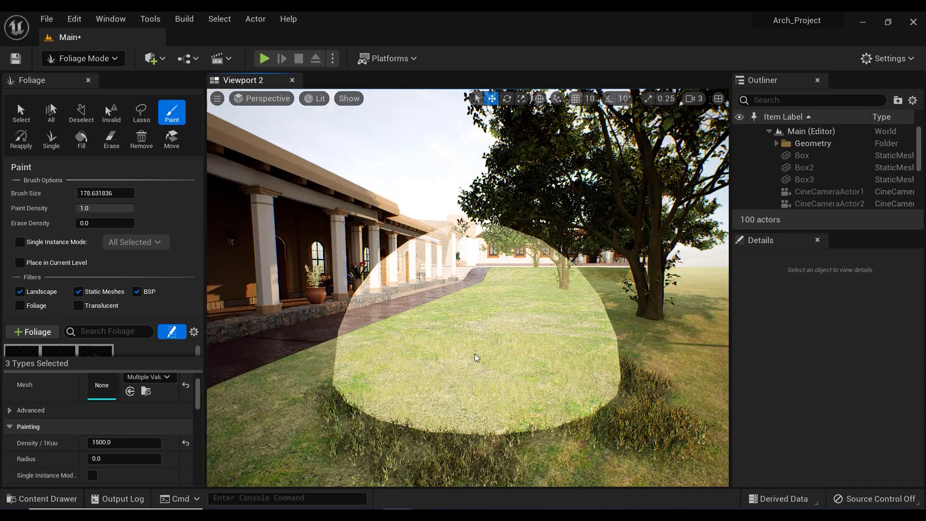
{"action": "key", "text": "ctrl+z"}
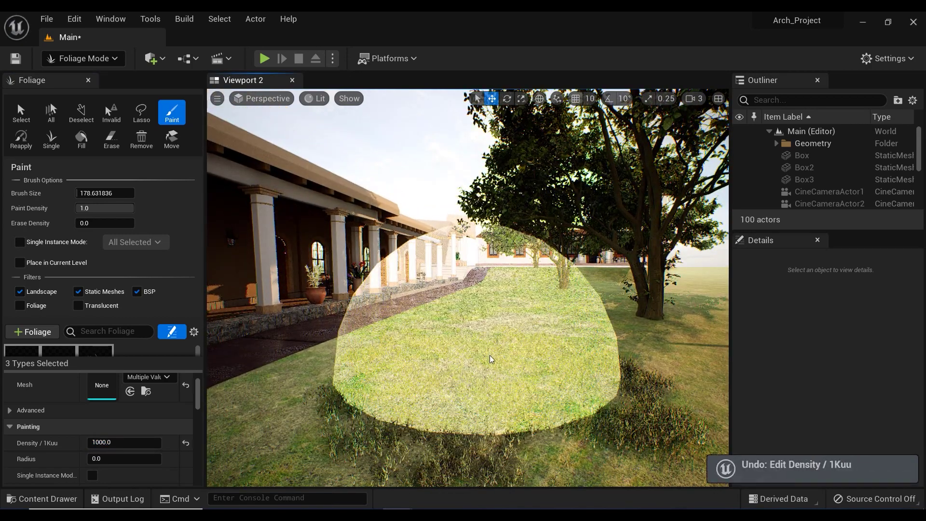
{"action": "key", "text": "ctrl+z"}
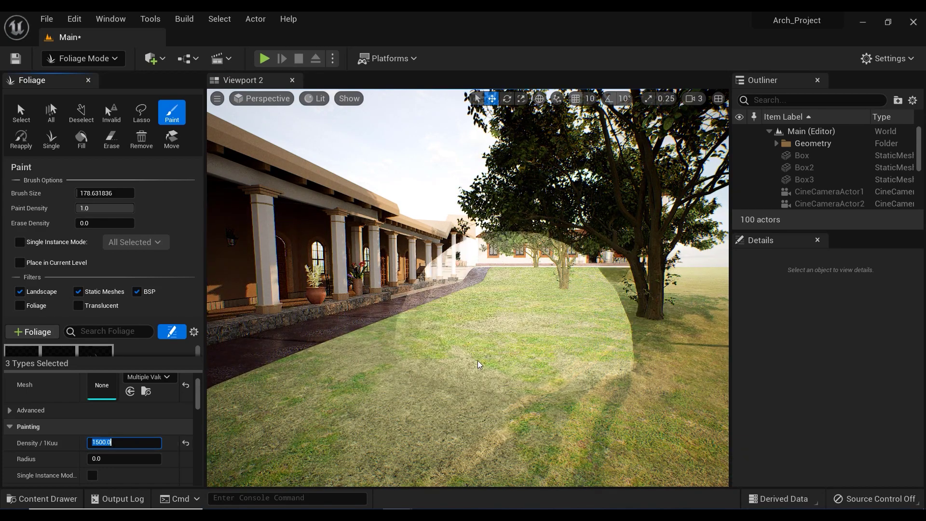
Try painting the 1500-density grass across the lawn, inspect it at ground level, and undo the strokes.
{"action": "mouse_move", "coordinate": [478, 360]}
{"action": "left_mouse_down"}
{"action": "mouse_move", "coordinate": [541, 311]}
{"action": "mouse_move", "coordinate": [487, 332]}
{"action": "mouse_move", "coordinate": [467, 367]}
{"action": "left_mouse_up"}
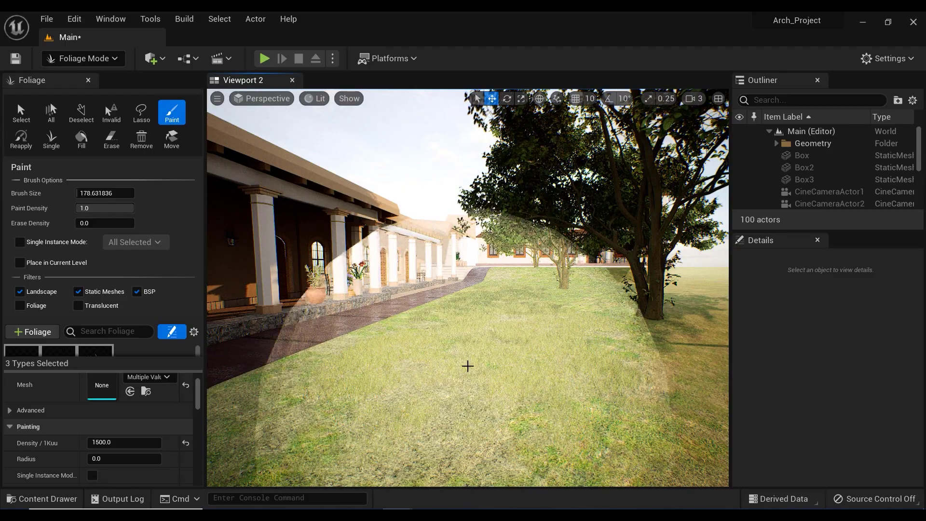
{"action": "mouse_move", "coordinate": [467, 366]}
{"action": "right_mouse_down"}
{"action": "mouse_move", "coordinate": [485, 347]}
{"action": "mouse_move", "coordinate": [473, 357]}
{"action": "right_mouse_up"}
{"action": "key", "text": "w"}
{"action": "key", "text": "q"}
{"action": "key", "text": "a"}
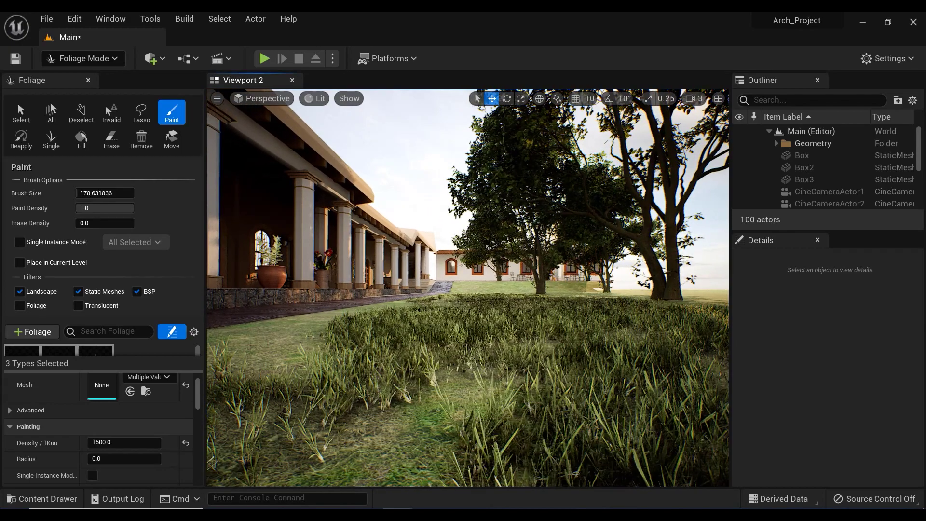
{"action": "key", "text": "ctrl+z"}
{"action": "key", "text": "ctrl+z"}
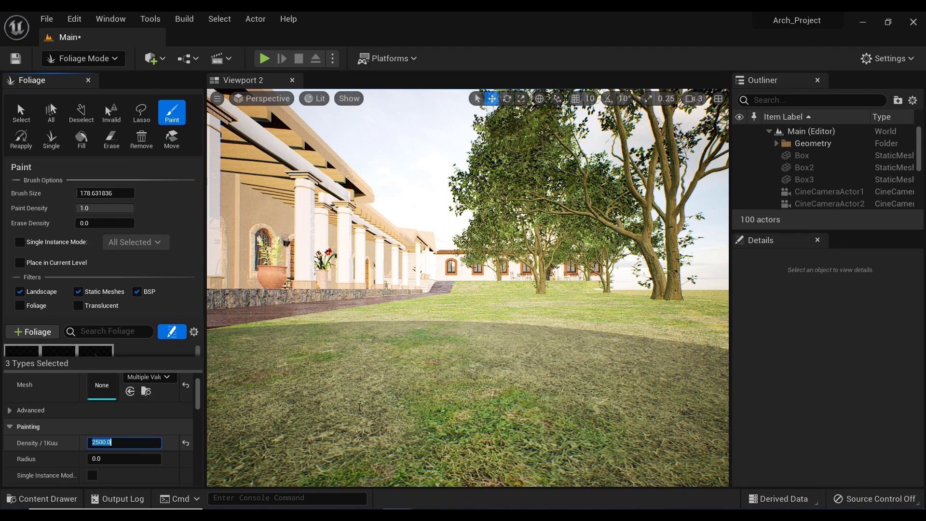
Set the grass types' Density / 1Kuu to 2500 and the brush size to about 110.72, and paint clumps across the lawn beside the walkway.
{"action": "right_click_drag", "start_coordinate": [485, 370], "coordinate": [487, 368]}
{"action": "key", "text": "e"}
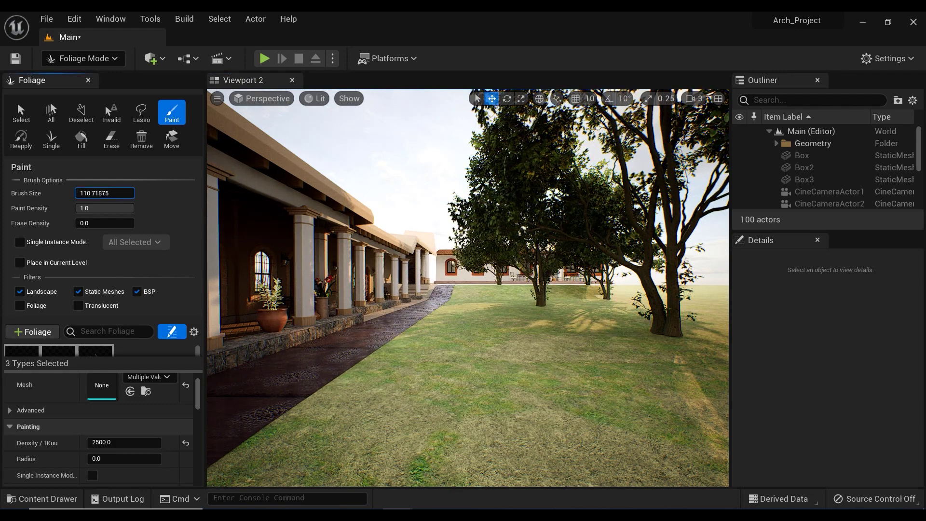
{"action": "left_click", "coordinate": [498, 389]}
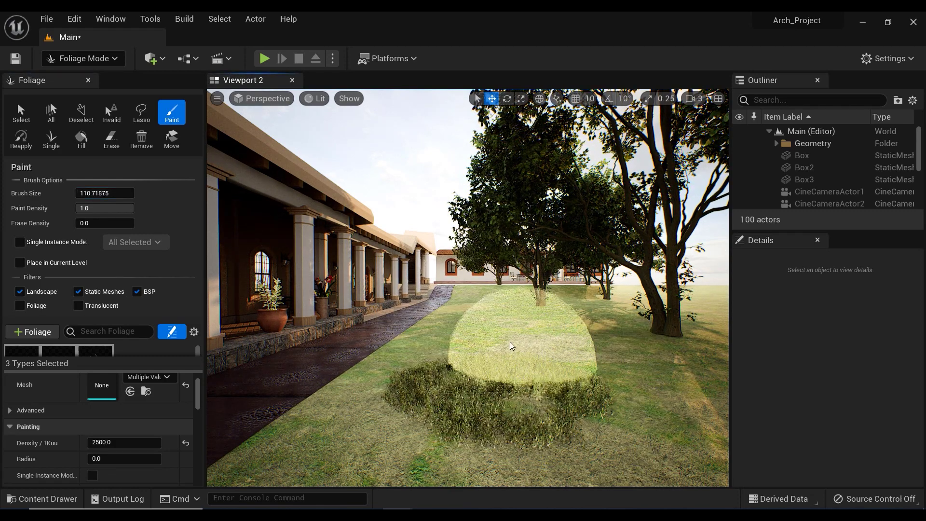
{"action": "mouse_move", "coordinate": [510, 344]}
{"action": "left_mouse_down"}
{"action": "mouse_move", "coordinate": [482, 348]}
{"action": "mouse_move", "coordinate": [452, 389]}
{"action": "mouse_move", "coordinate": [444, 386]}
{"action": "mouse_move", "coordinate": [476, 307]}
{"action": "mouse_move", "coordinate": [468, 343]}
{"action": "mouse_move", "coordinate": [585, 340]}
{"action": "mouse_move", "coordinate": [470, 355]}
{"action": "left_mouse_up"}
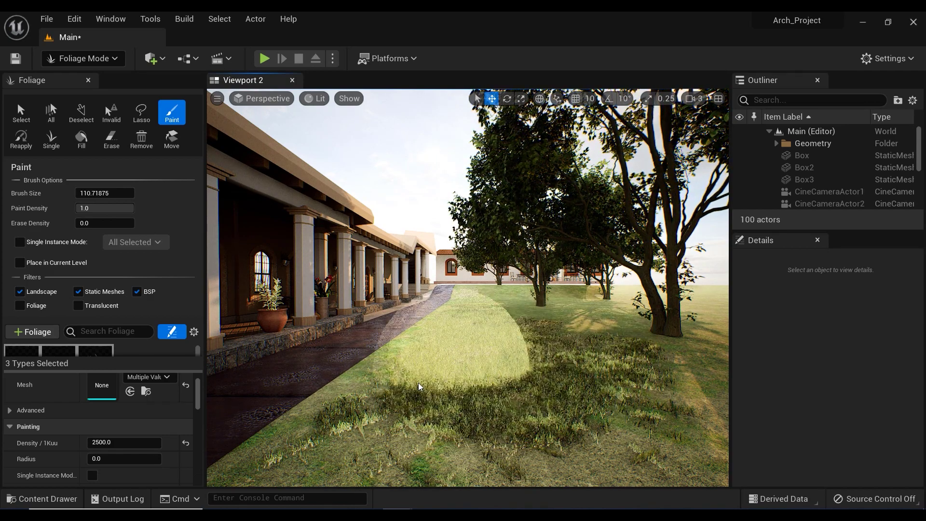
{"action": "left_click_drag", "start_coordinate": [418, 383], "coordinate": [444, 342]}
{"action": "right_click_drag", "start_coordinate": [445, 325], "coordinate": [417, 324]}
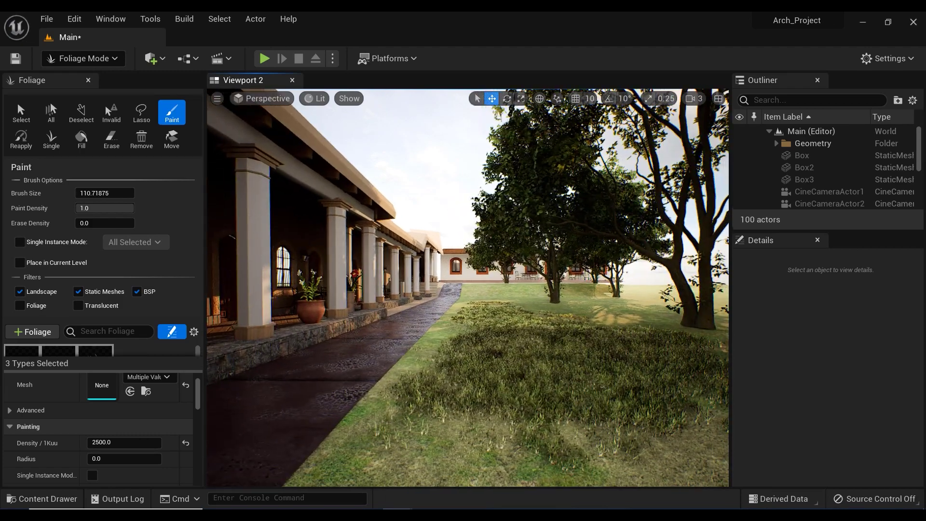
Try extending the painted grass clumps to the edge of the walkway, and undo the stroke.
{"action": "mouse_move", "coordinate": [483, 346]}
{"action": "left_mouse_down"}
{"action": "mouse_move", "coordinate": [442, 400]}
{"action": "mouse_move", "coordinate": [447, 375]}
{"action": "left_mouse_up"}
{"action": "right_click_drag", "start_coordinate": [448, 378], "coordinate": [440, 379]}
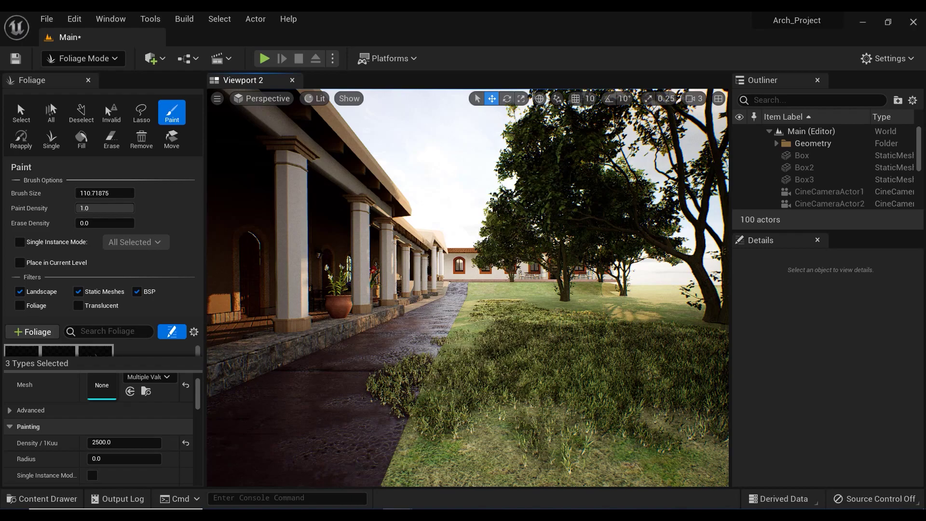
{"action": "key", "text": "ctrl+z"}
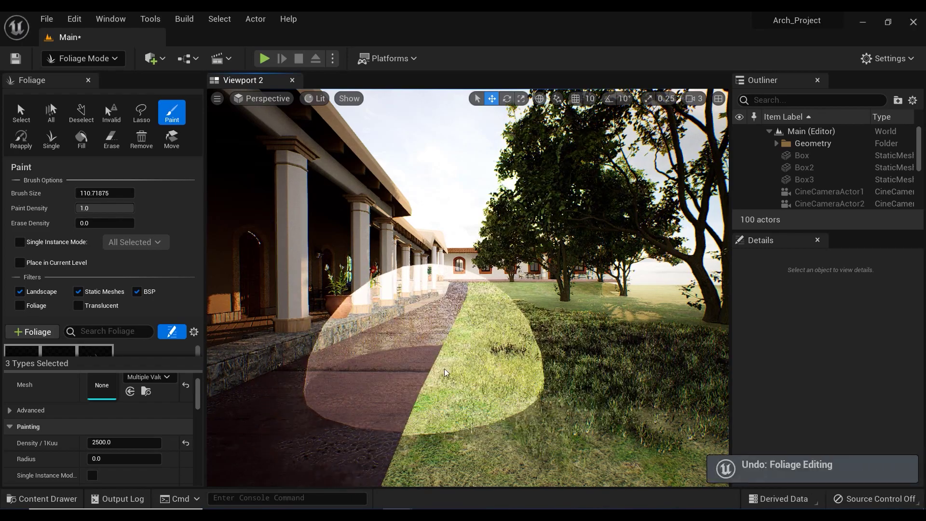
Erase all the painted grass clumps from the lawn beside the walkway with the Erase brush.
{"action": "right_click_drag", "start_coordinate": [540, 368], "coordinate": [539, 367]}
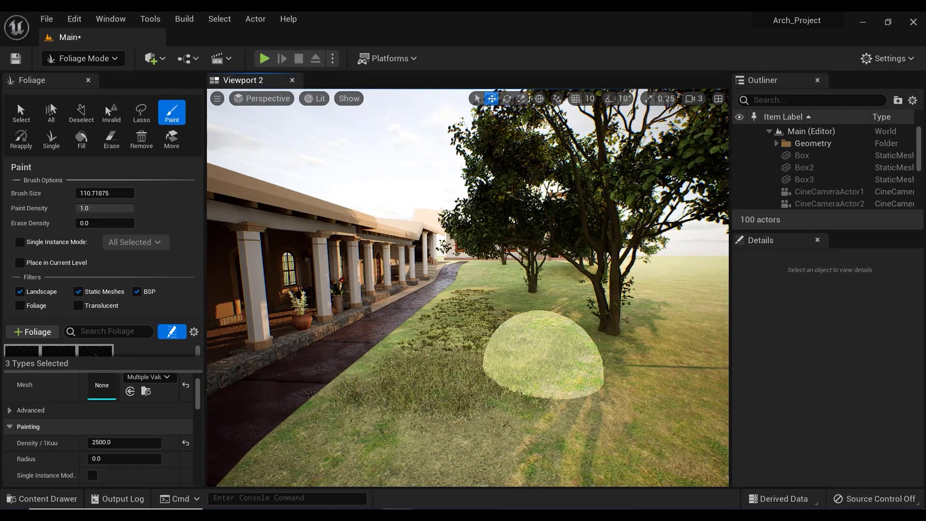
{"action": "left_click", "coordinate": [111, 138]}
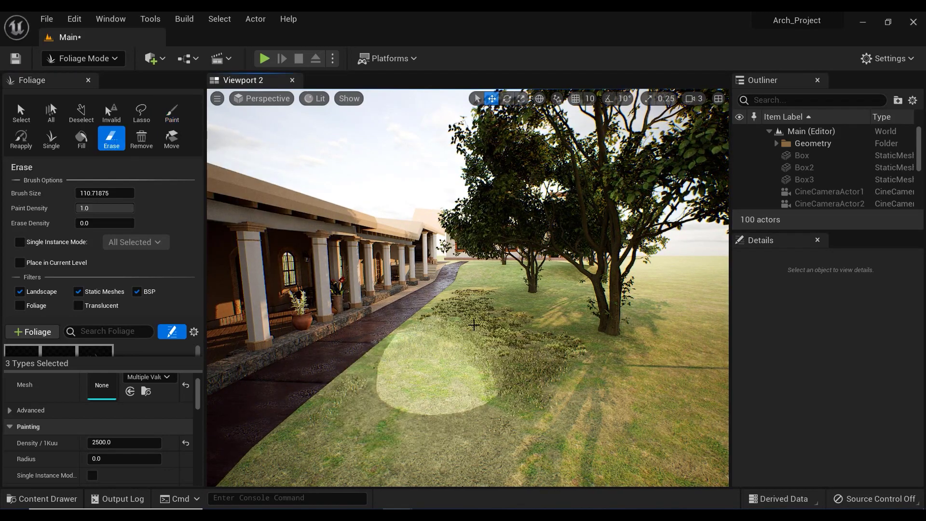
{"action": "mouse_move", "coordinate": [473, 325]}
{"action": "left_mouse_down"}
{"action": "mouse_move", "coordinate": [528, 372]}
{"action": "mouse_move", "coordinate": [539, 369]}
{"action": "mouse_move", "coordinate": [511, 342]}
{"action": "mouse_move", "coordinate": [511, 326]}
{"action": "mouse_move", "coordinate": [460, 300]}
{"action": "mouse_move", "coordinate": [512, 320]}
{"action": "mouse_move", "coordinate": [487, 288]}
{"action": "left_mouse_up"}
{"action": "mouse_move", "coordinate": [450, 334]}
{"action": "left_mouse_down"}
{"action": "mouse_move", "coordinate": [357, 374]}
{"action": "mouse_move", "coordinate": [327, 422]}
{"action": "mouse_move", "coordinate": [434, 324]}
{"action": "mouse_move", "coordinate": [467, 316]}
{"action": "left_mouse_up"}
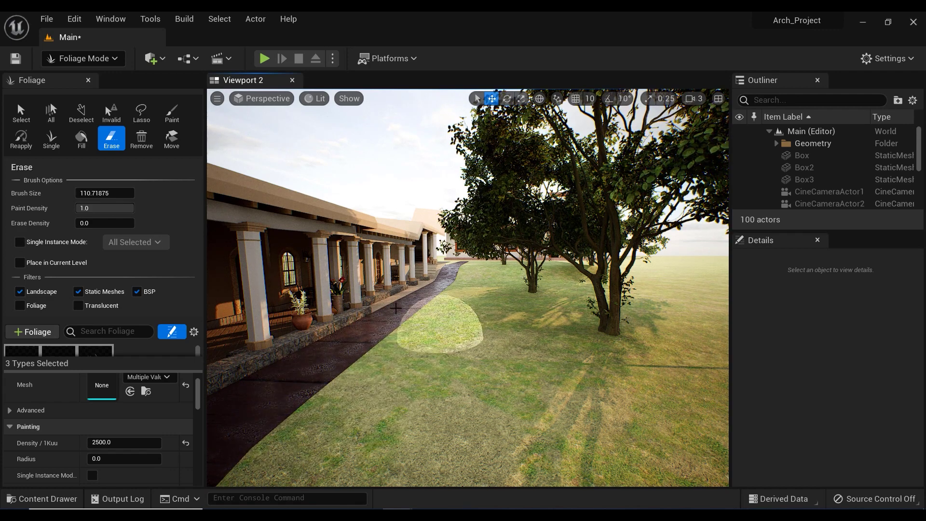
Fill the whole lawn mesh with the three selected grass types and inspect the coverage close to the ground.
{"action": "left_click", "coordinate": [78, 141]}
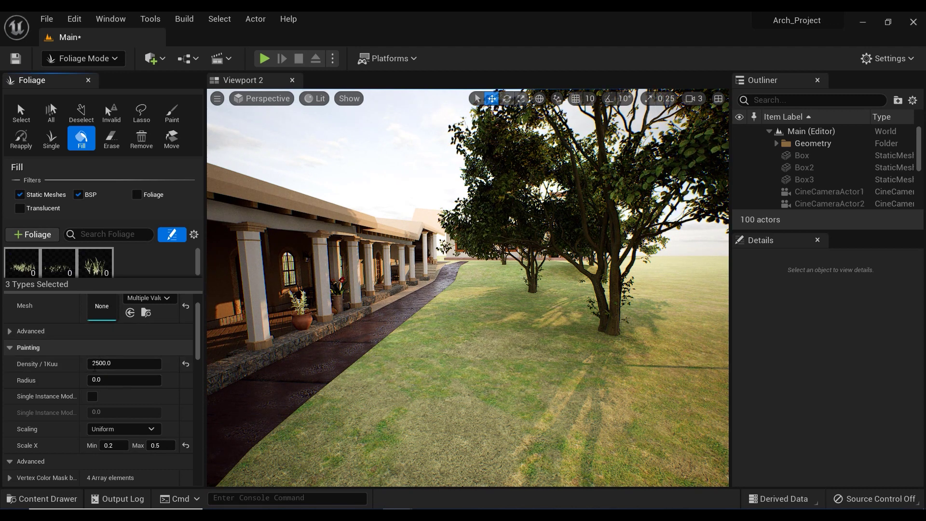
{"action": "scroll", "coordinate": [195, 350], "scroll_direction": "down", "scroll_amount": 3}
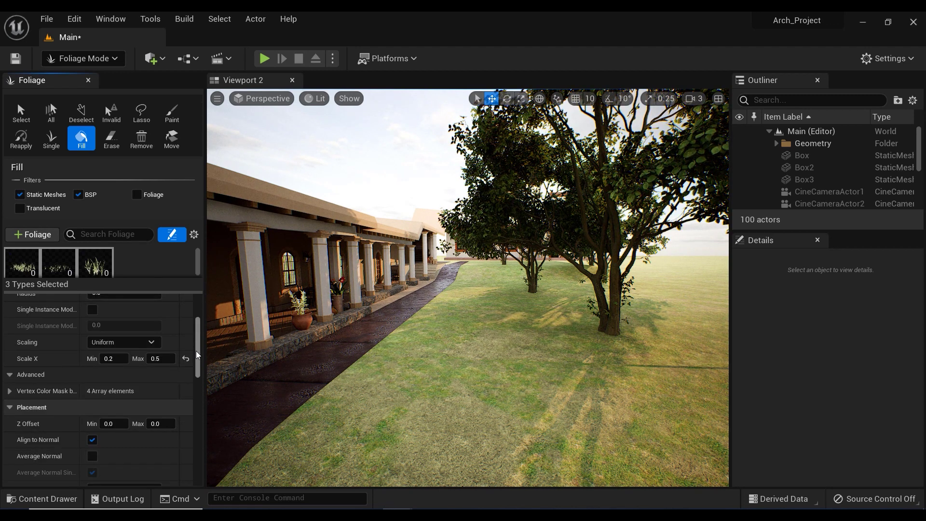
{"action": "left_click_drag", "start_coordinate": [198, 348], "coordinate": [201, 332]}
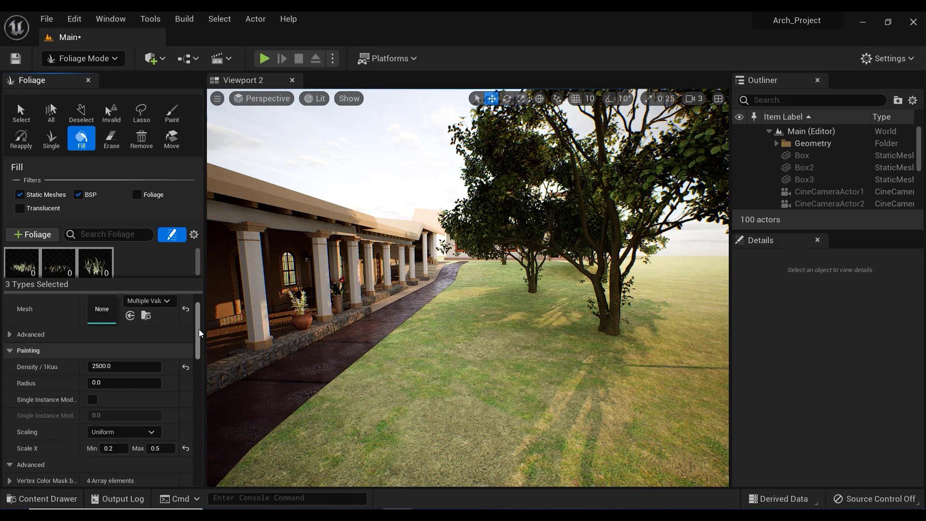
{"action": "right_click_drag", "start_coordinate": [352, 361], "coordinate": [239, 366]}
{"action": "left_click", "coordinate": [352, 361]}
{"action": "key", "text": "w"}
{"action": "key", "text": "w"}
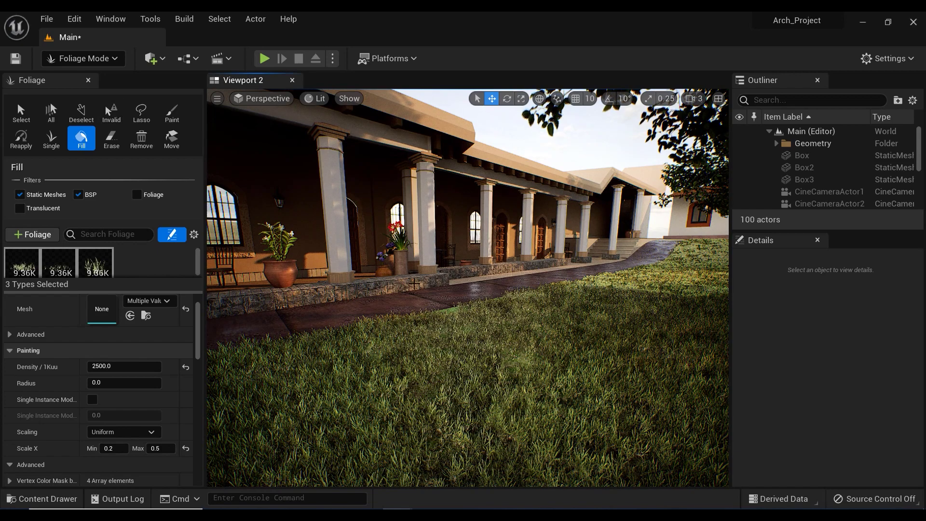
{"action": "middle_click_drag", "start_coordinate": [414, 284], "coordinate": [403, 296]}
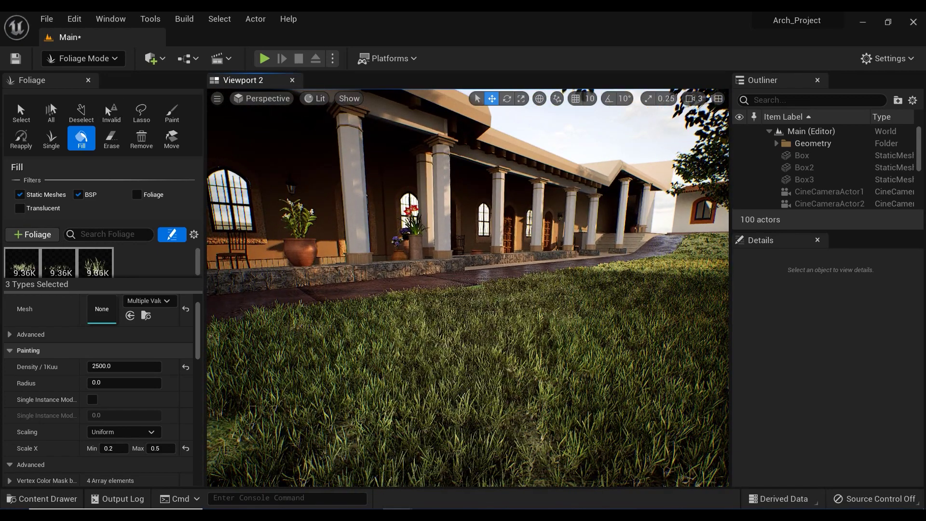
Switch from Foliage mode to Select mode and pilot CineCameraActor2.
{"action": "key", "text": "shift+1"}
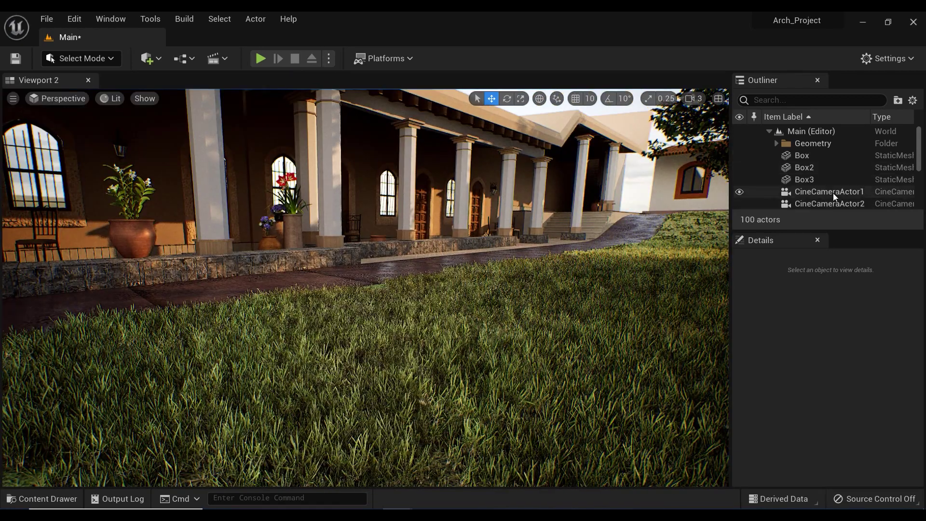
{"action": "right_click", "coordinate": [834, 192]}
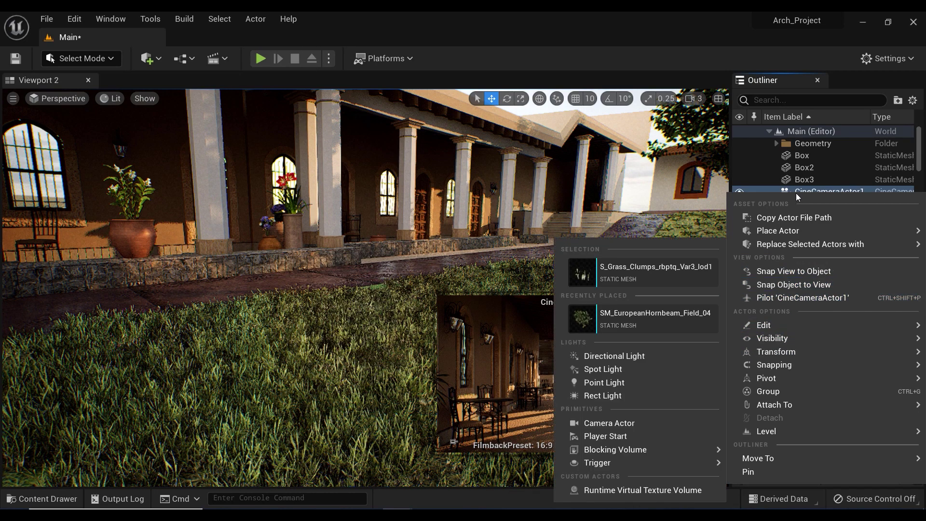
{"action": "left_click", "coordinate": [799, 192]}
{"action": "right_click", "coordinate": [820, 203]}
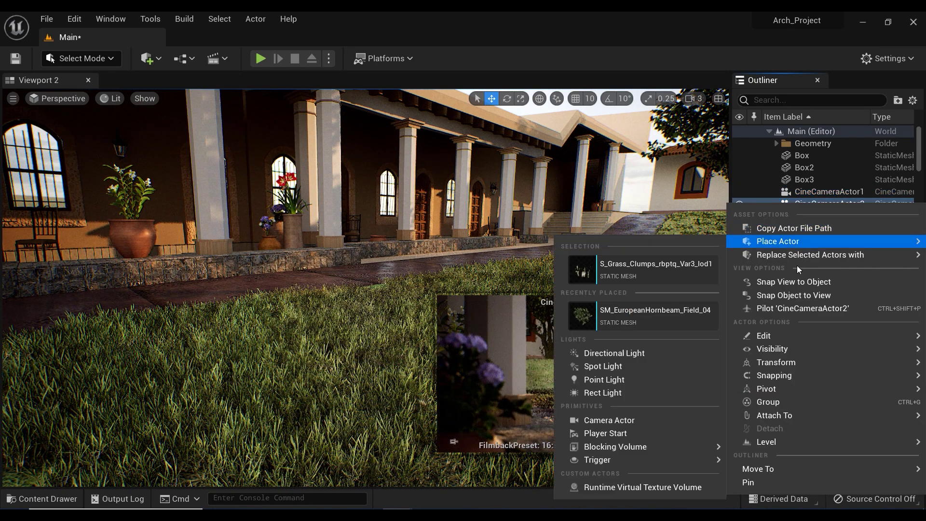
{"action": "left_click", "coordinate": [803, 308]}
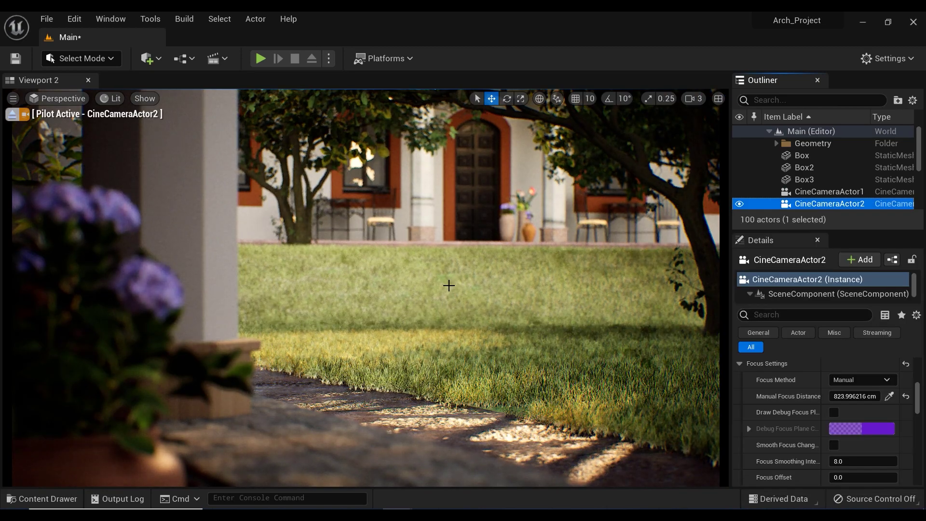
Reframe CineCameraActor2 low over the grass facing the potted flowers, with focus distance about 168.17 cm and aperture about 14.75.
{"action": "middle_click_drag", "start_coordinate": [449, 286], "coordinate": [412, 293]}
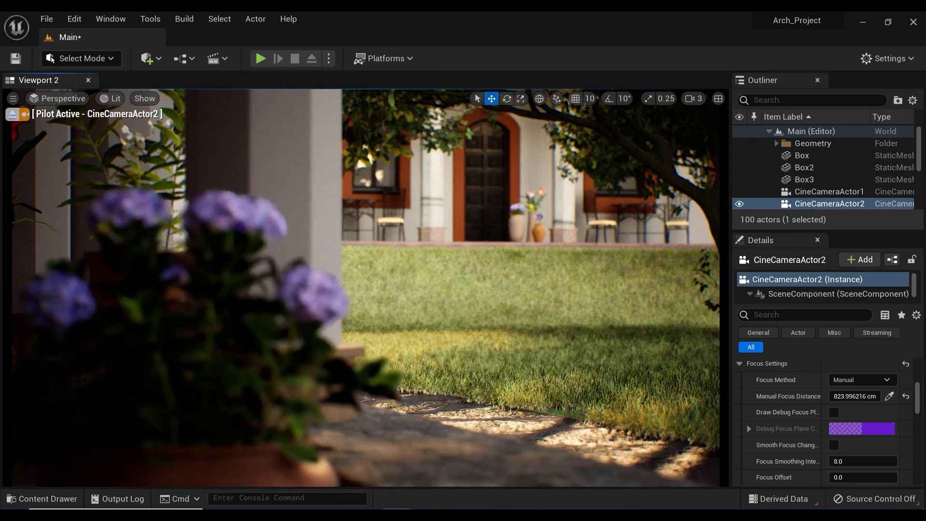
{"action": "right_click_drag", "start_coordinate": [449, 285], "coordinate": [449, 285]}
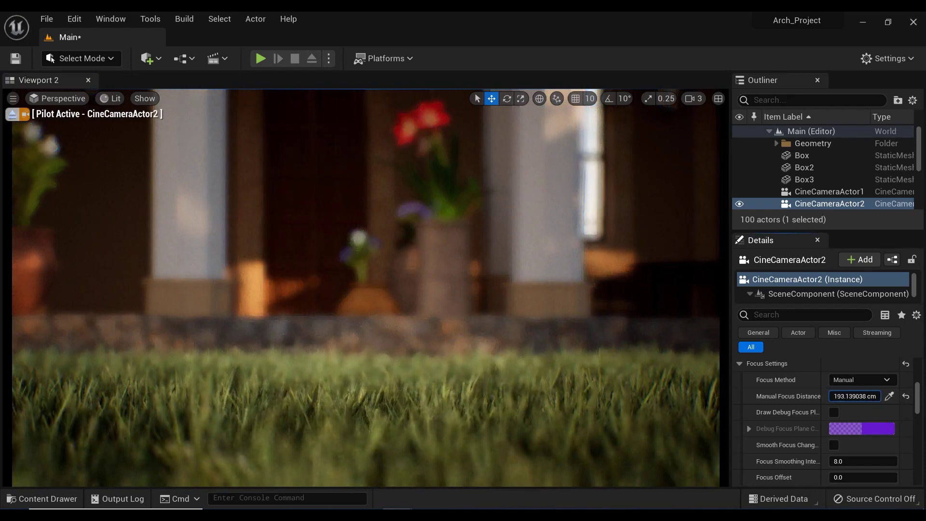
{"action": "scroll", "coordinate": [849, 445], "scroll_direction": "down", "scroll_amount": 4}
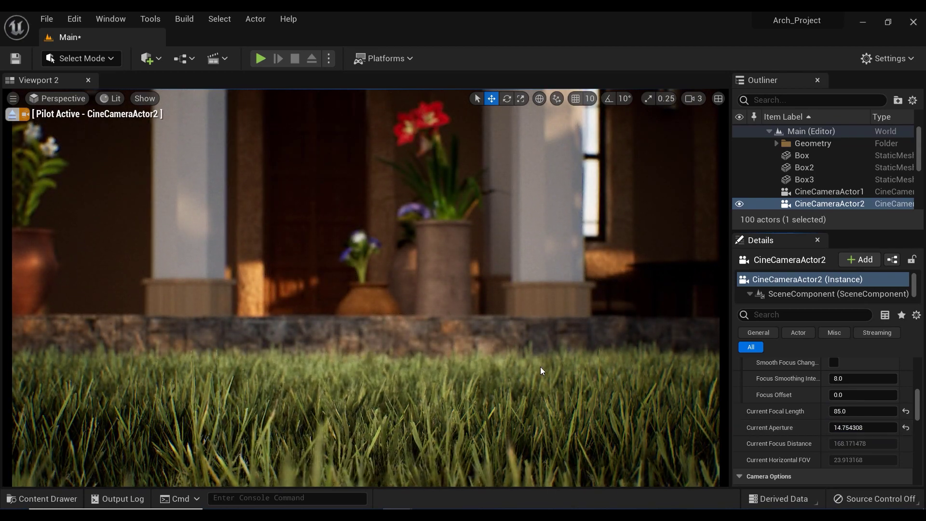
{"action": "right_click_drag", "start_coordinate": [541, 368], "coordinate": [551, 364]}
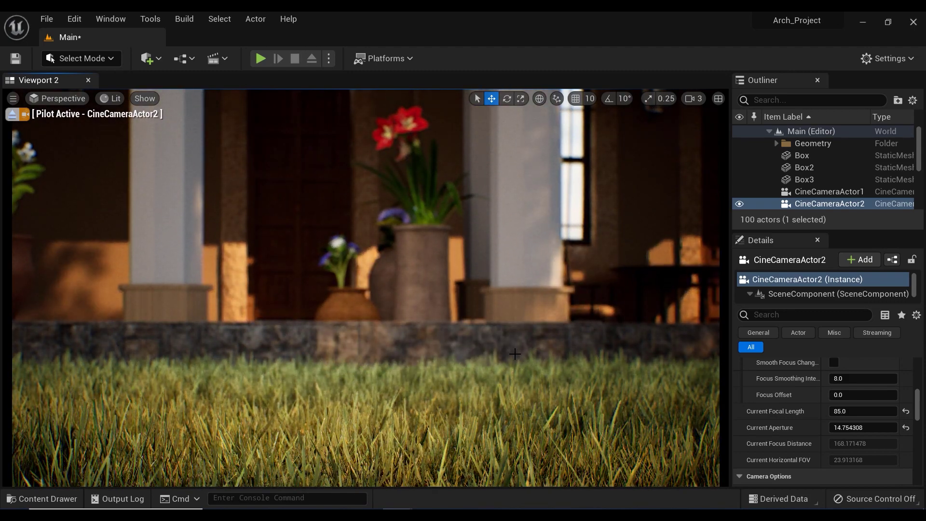
{"action": "middle_click_drag", "start_coordinate": [515, 353], "coordinate": [498, 338]}
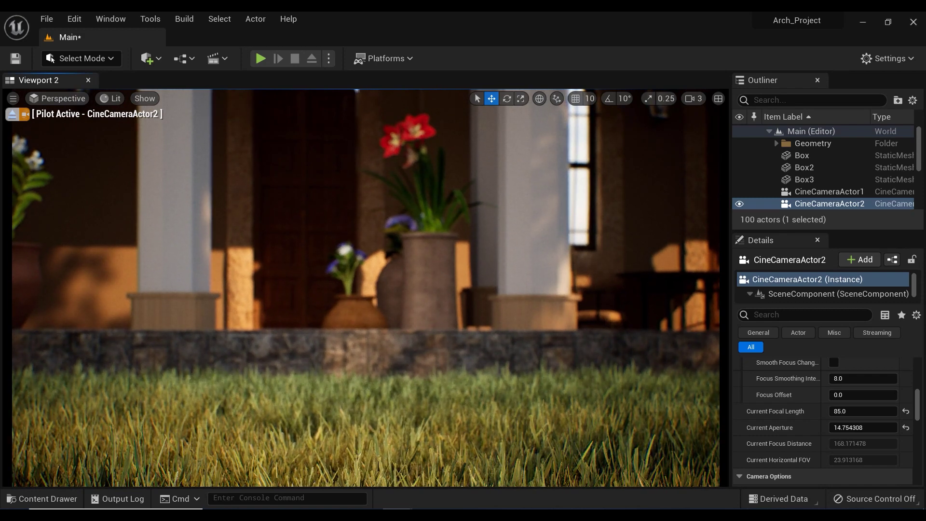
Pilot CineCameraActor1 and shift its framing sideways along the colonnade walkway.
{"action": "left_click", "coordinate": [837, 192]}
{"action": "right_click", "coordinate": [838, 192]}
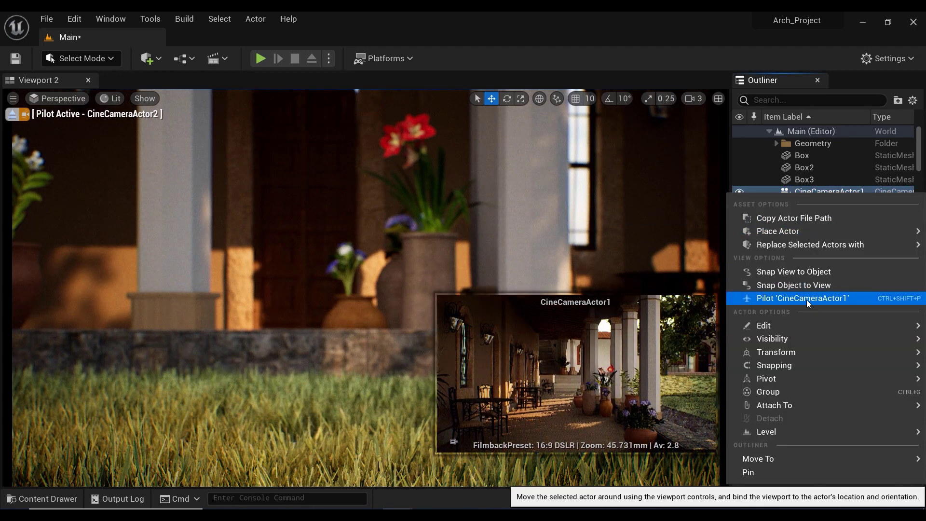
{"action": "left_click", "coordinate": [806, 299]}
{"action": "middle_click_drag", "start_coordinate": [301, 321], "coordinate": [207, 320]}
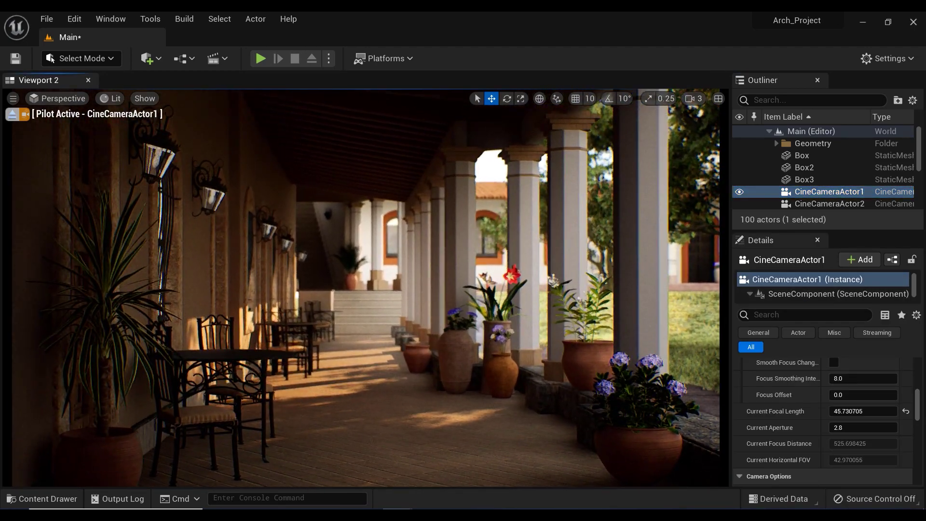